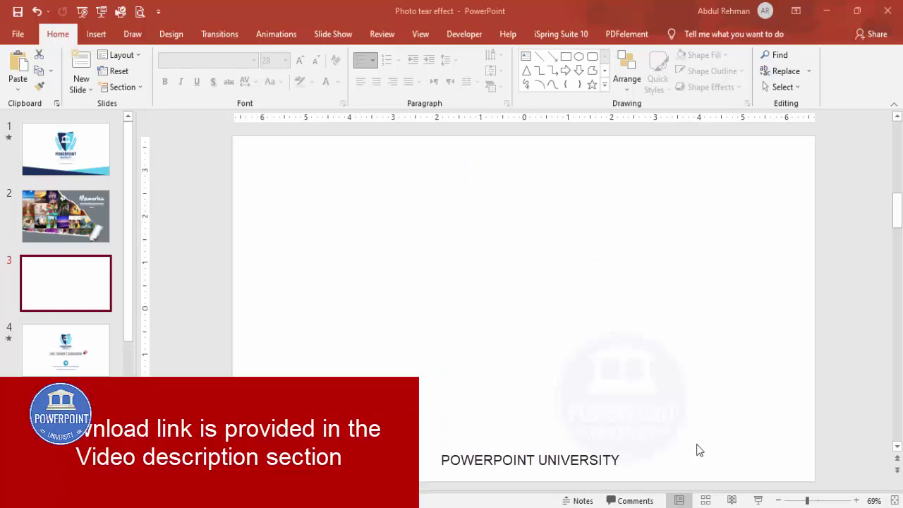
- Draw a closed Freeform: Scribble outline over slide 3's left side with a ragged right edge
click(778, 501)
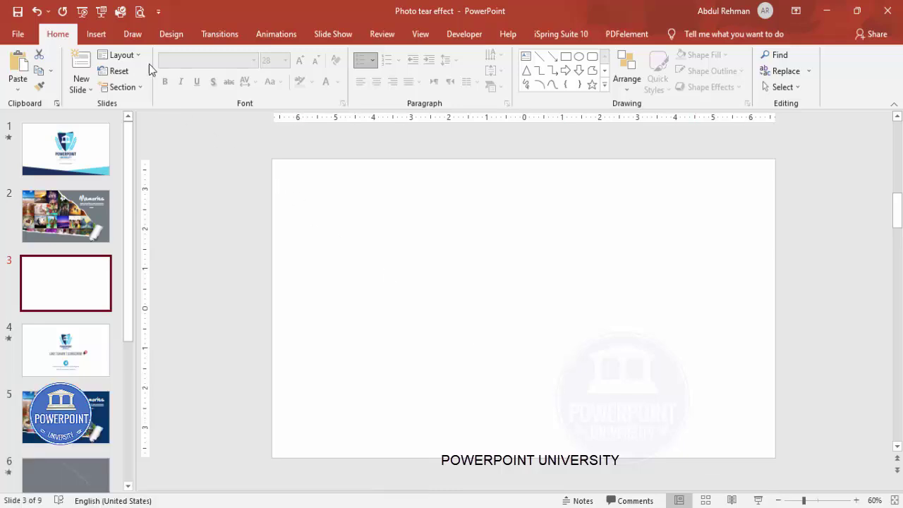
click(96, 34)
click(211, 89)
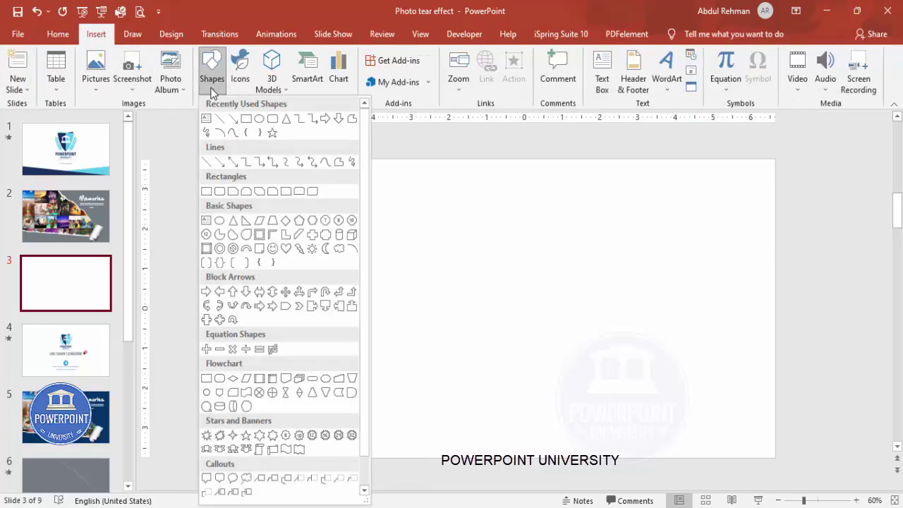
click(353, 162)
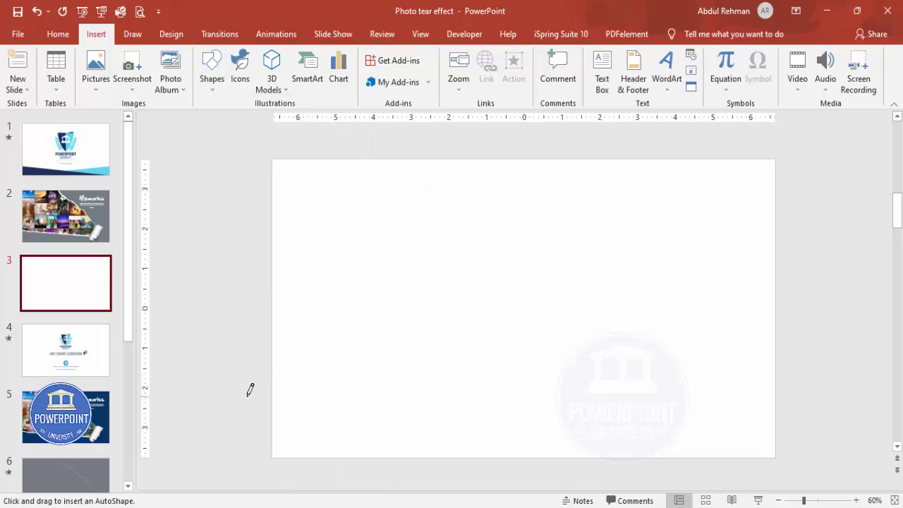
drag(248, 398, 636, 423)
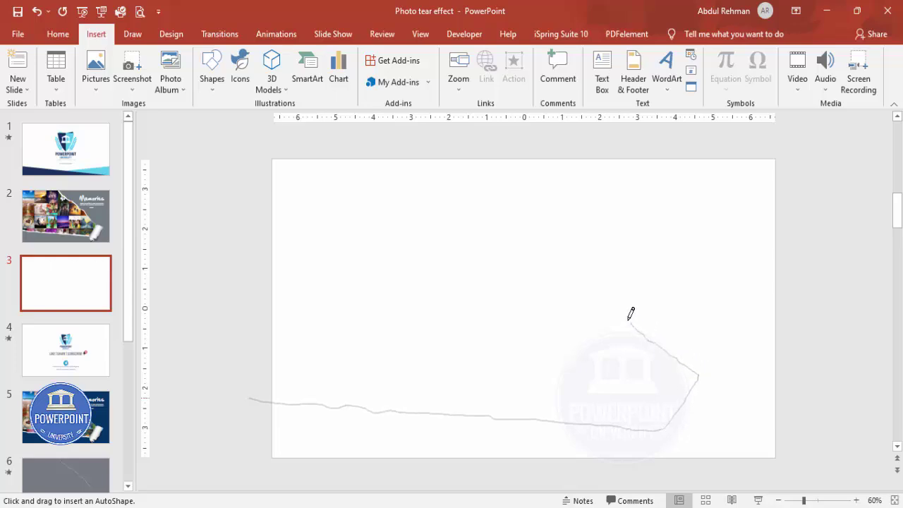
drag(605, 297, 594, 278)
drag(517, 212, 504, 202)
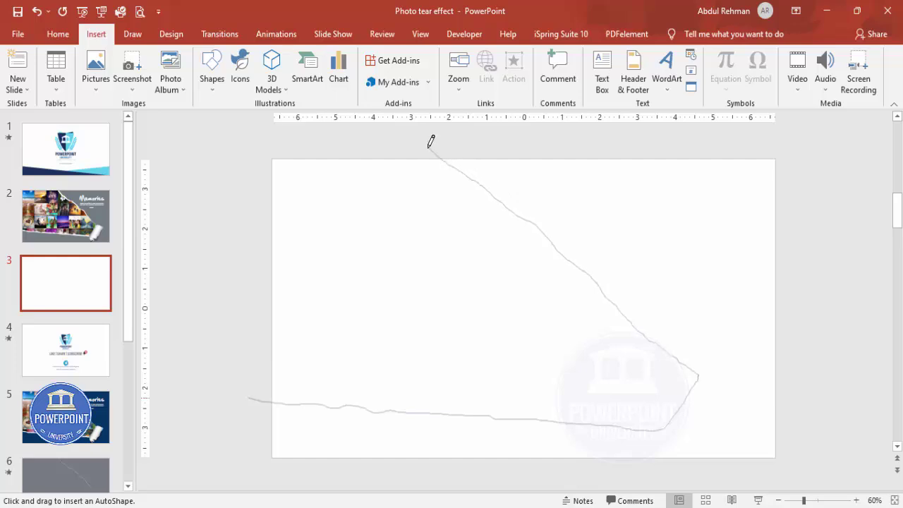
drag(372, 142, 268, 142)
mouse_move(247, 176)
mouse_down()
mouse_move(244, 363)
mouse_move(252, 391)
mouse_up()
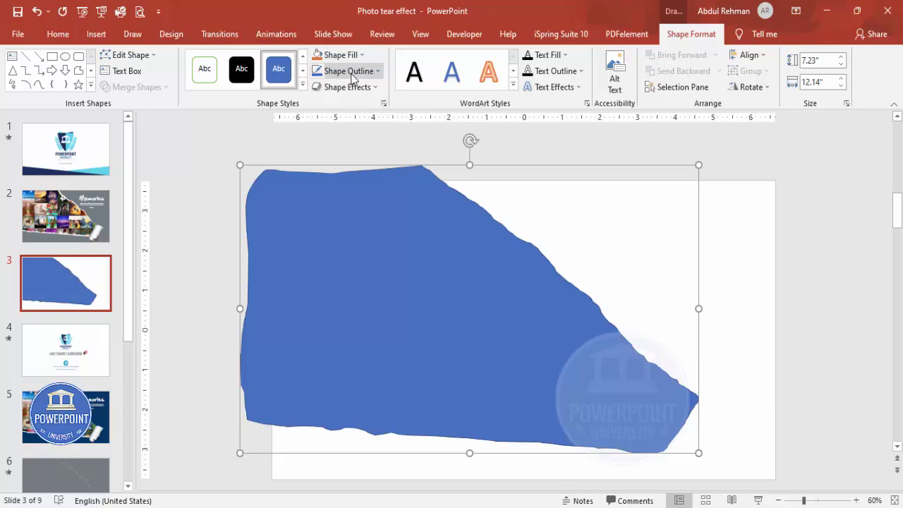
- Remove the outline from the blue torn shape
click(355, 75)
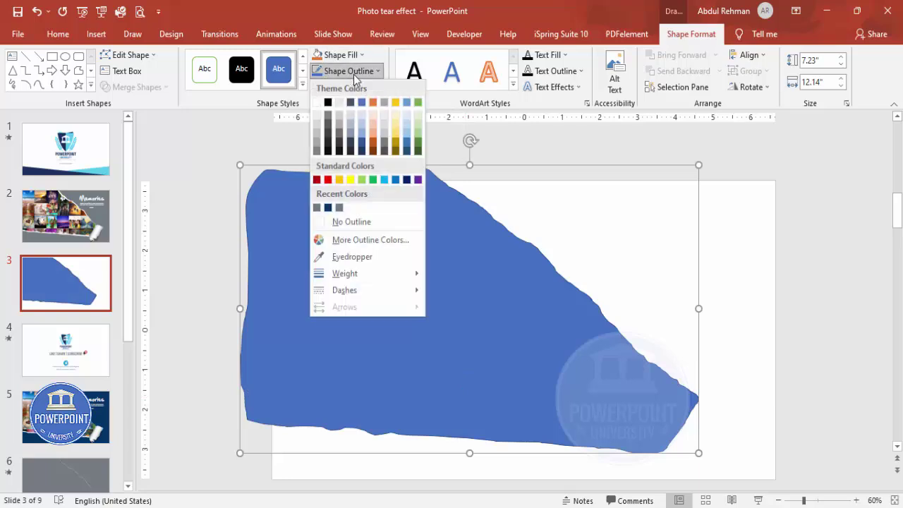
click(370, 219)
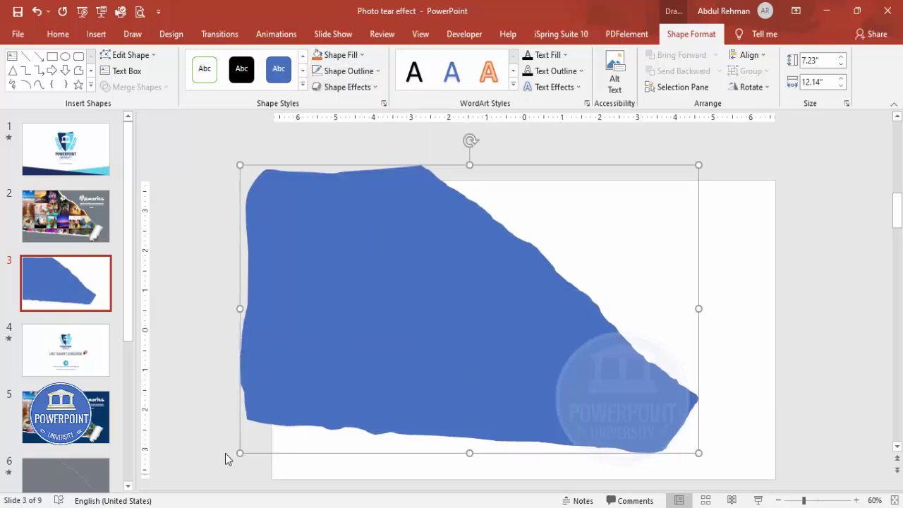
click(250, 437)
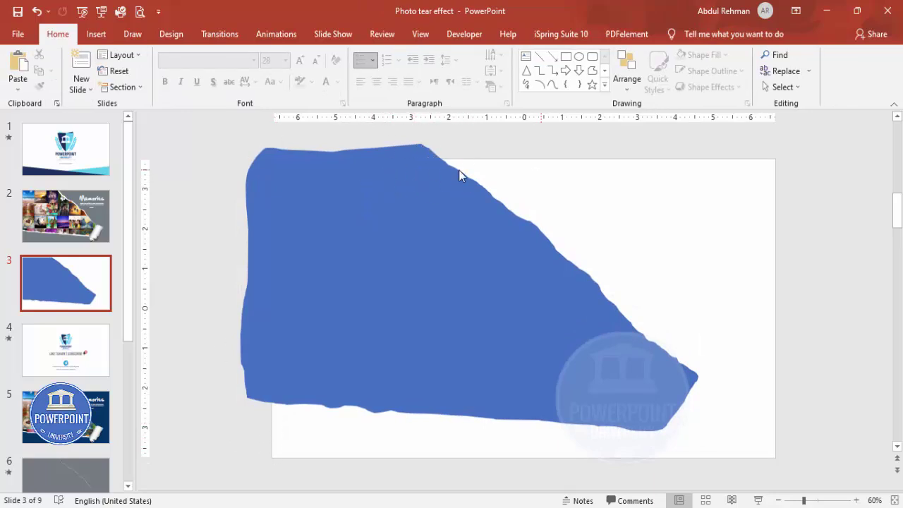
- Draw a tall, outline-free pale yellow rectangle strip along the slide's left edge
click(97, 35)
click(210, 79)
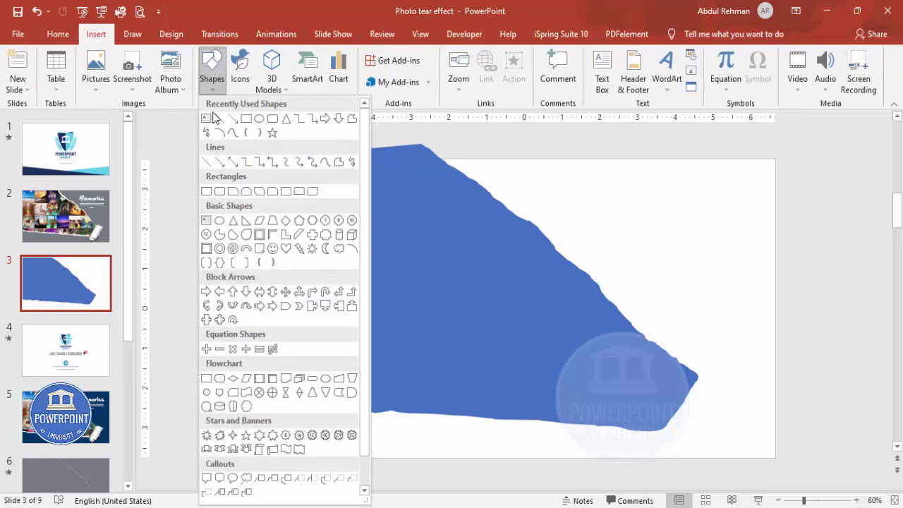
click(206, 191)
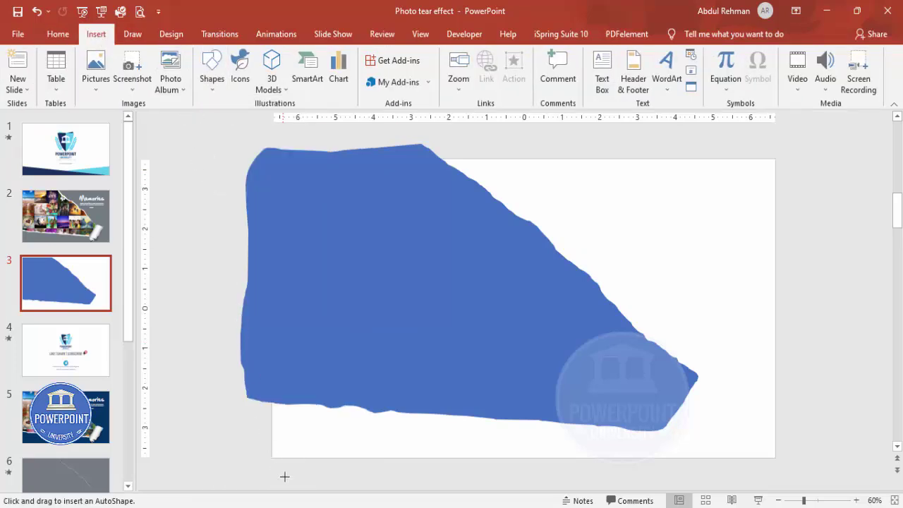
drag(209, 137, 272, 464)
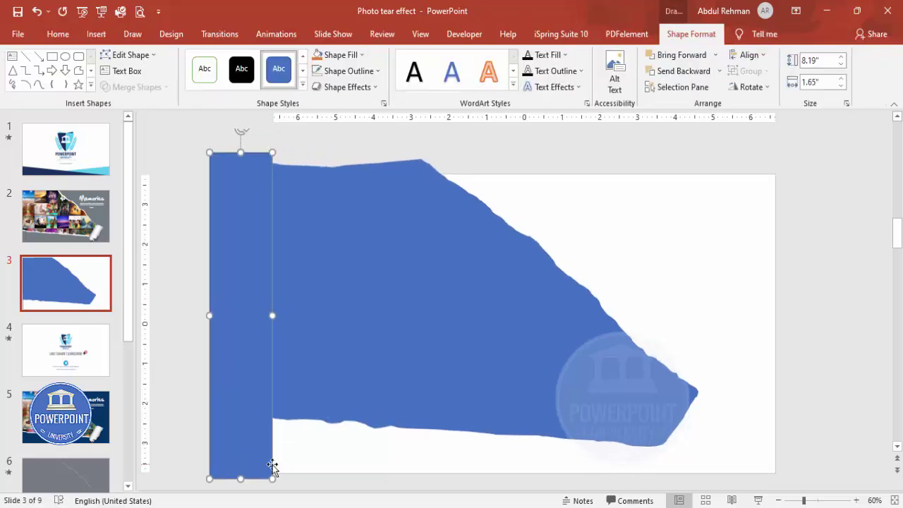
click(361, 56)
click(395, 106)
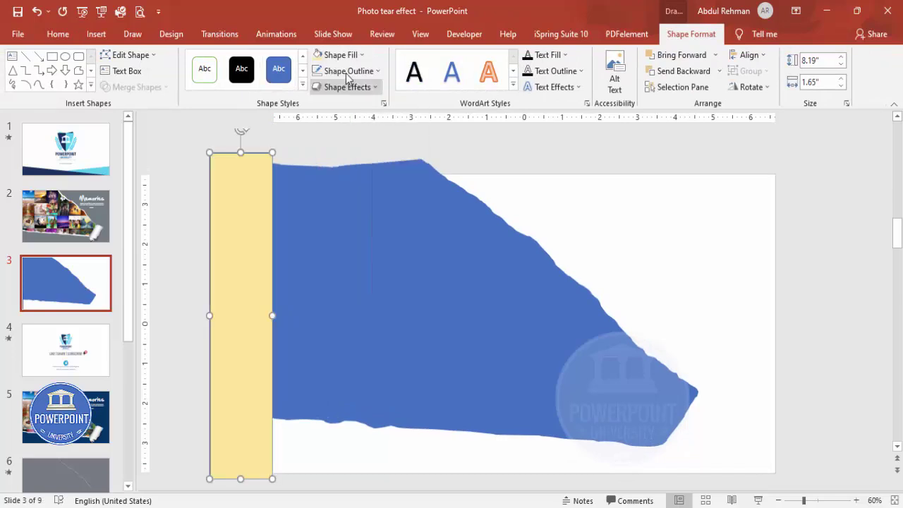
click(349, 70)
click(353, 221)
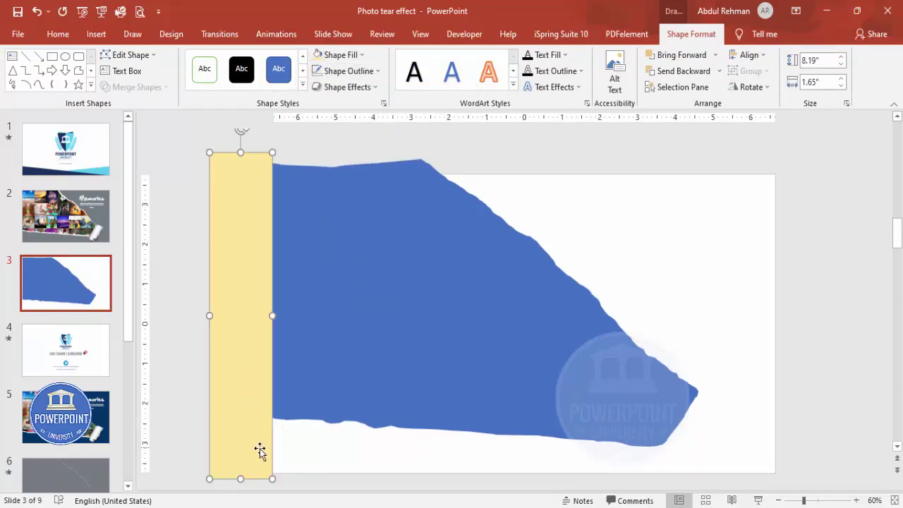
drag(273, 316, 272, 316)
- Duplicate the strip and rotate it along the top edge, then select the torn shape and left strip
drag(274, 268, 505, 233)
drag(494, 139, 674, 324)
drag(595, 332, 490, 126)
drag(494, 317, 417, 177)
click(363, 252)
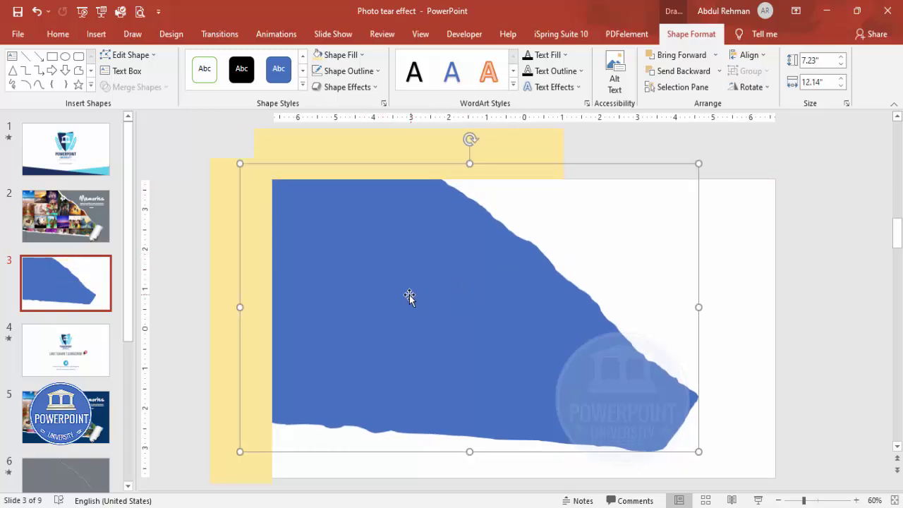
shift+click(226, 191)
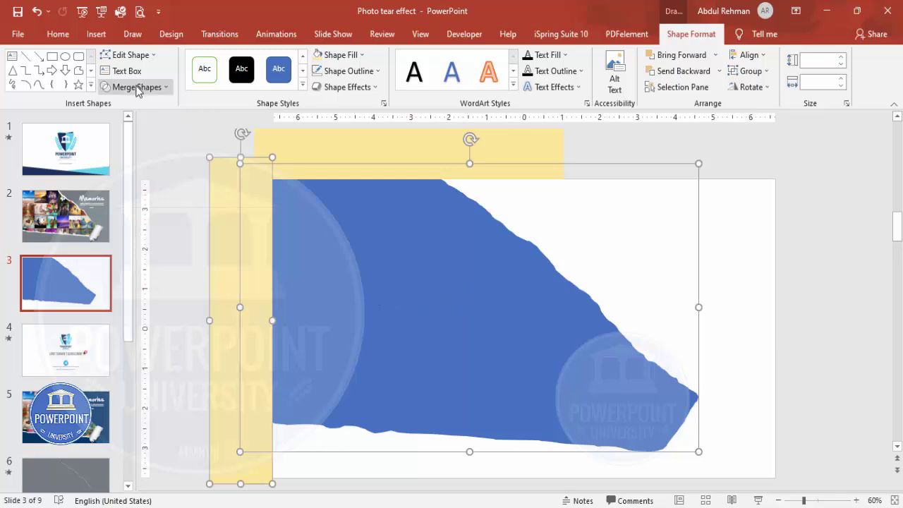
- Subtract the left and top yellow strips from the torn shape with Merge Shapes
click(137, 87)
click(137, 169)
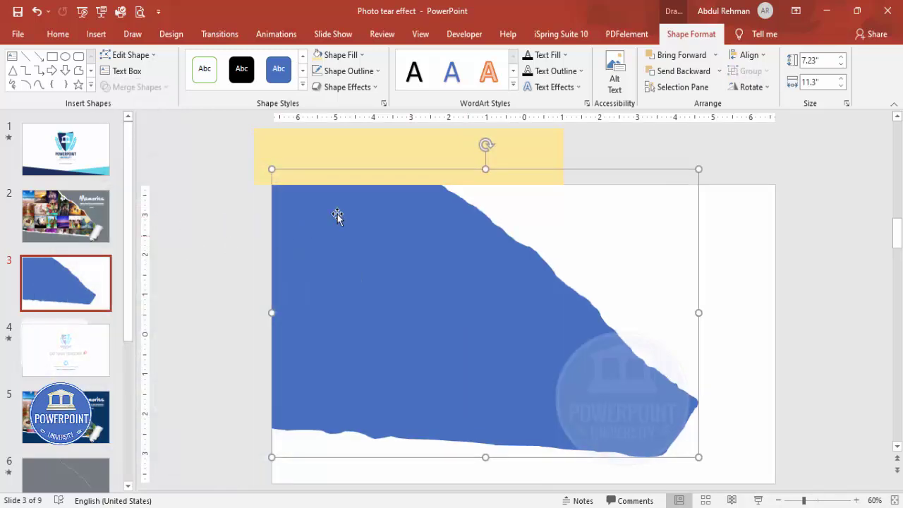
shift+click(318, 154)
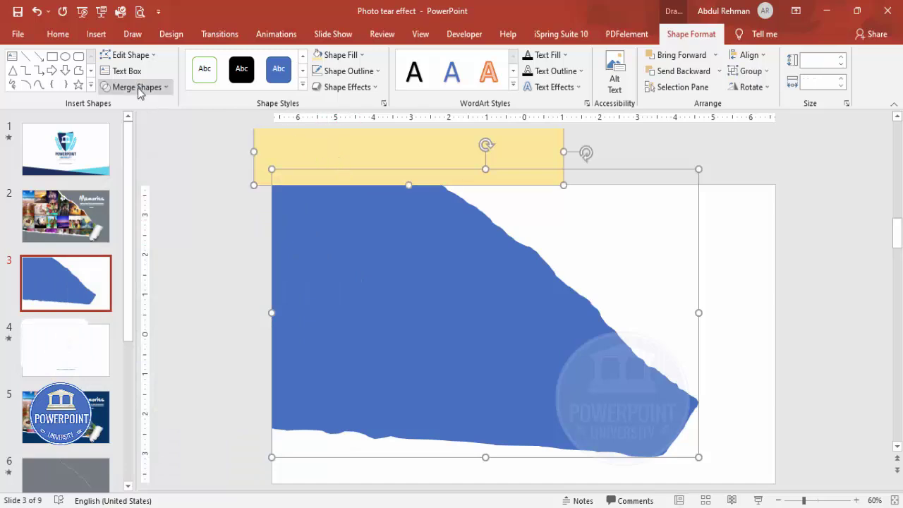
click(138, 87)
click(135, 172)
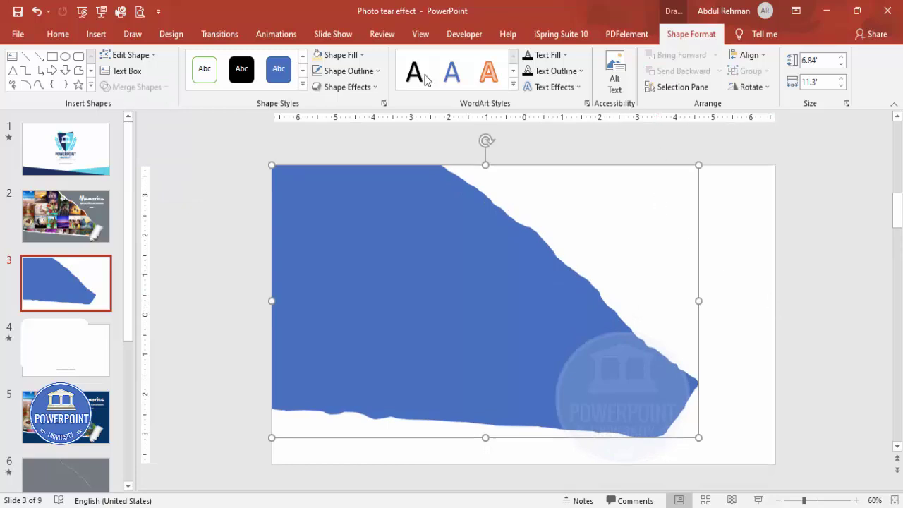
- Fill the trimmed torn shape light blue
click(356, 55)
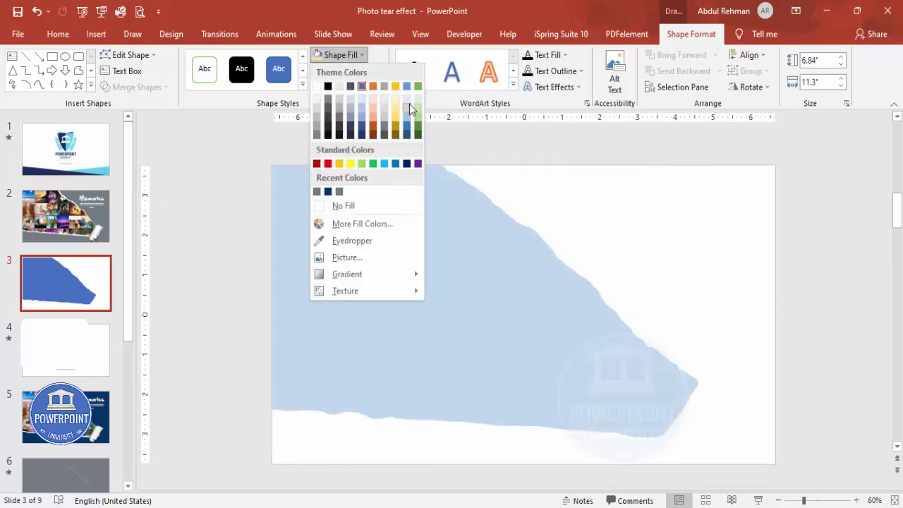
click(408, 103)
click(738, 292)
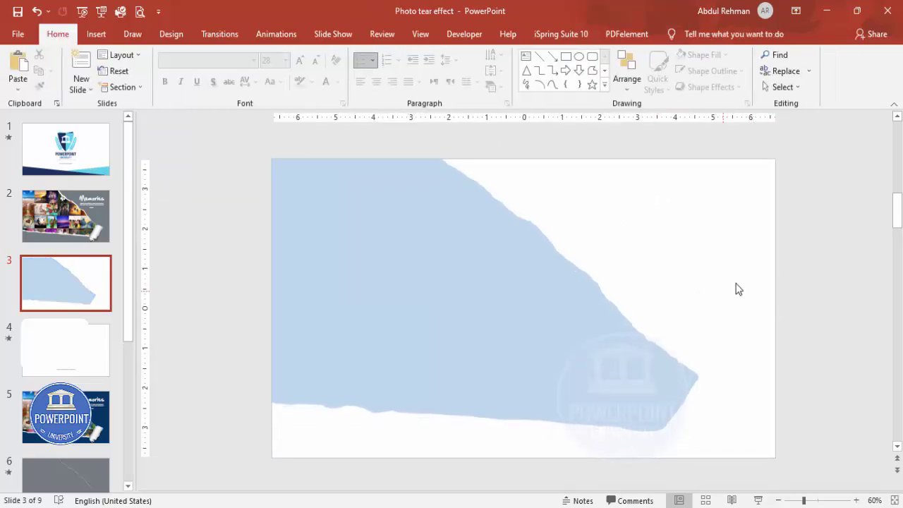
click(96, 34)
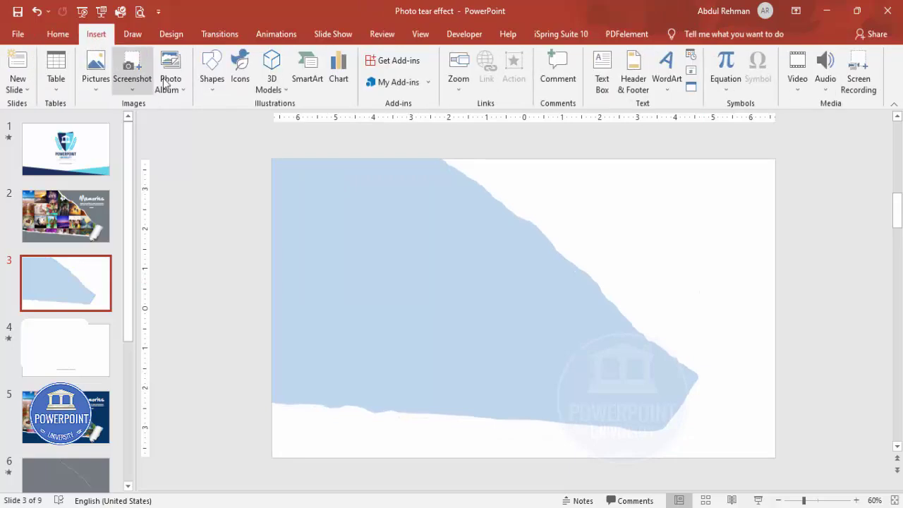
- Draw a full-slide rectangle with no outline and send it backward behind the torn shape
click(212, 74)
click(206, 191)
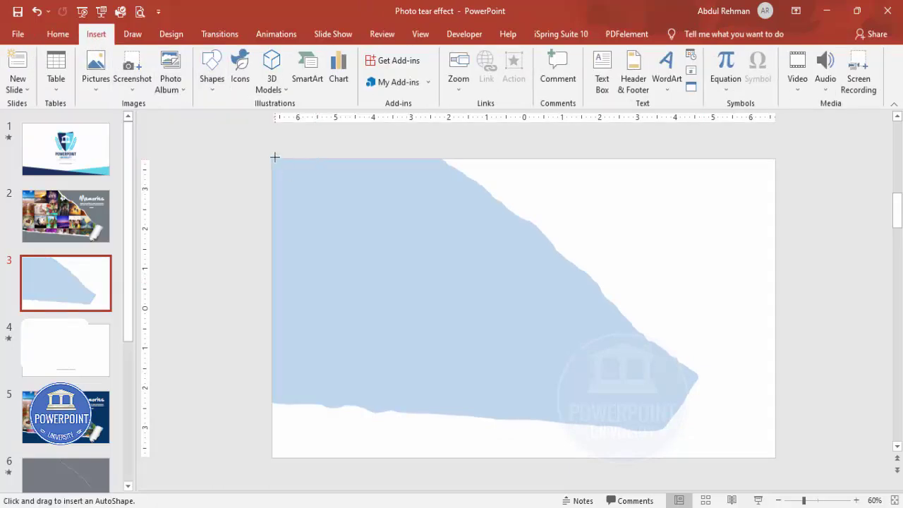
drag(272, 158, 776, 457)
click(374, 71)
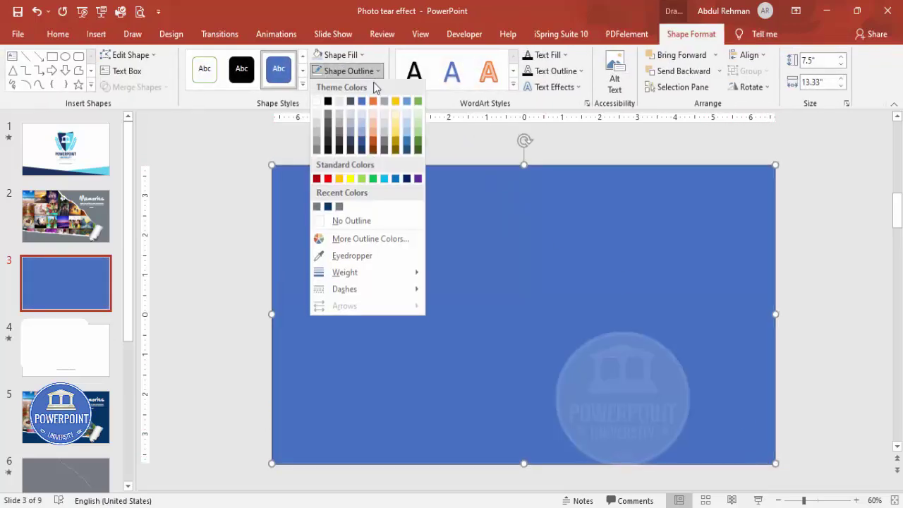
click(374, 219)
click(691, 71)
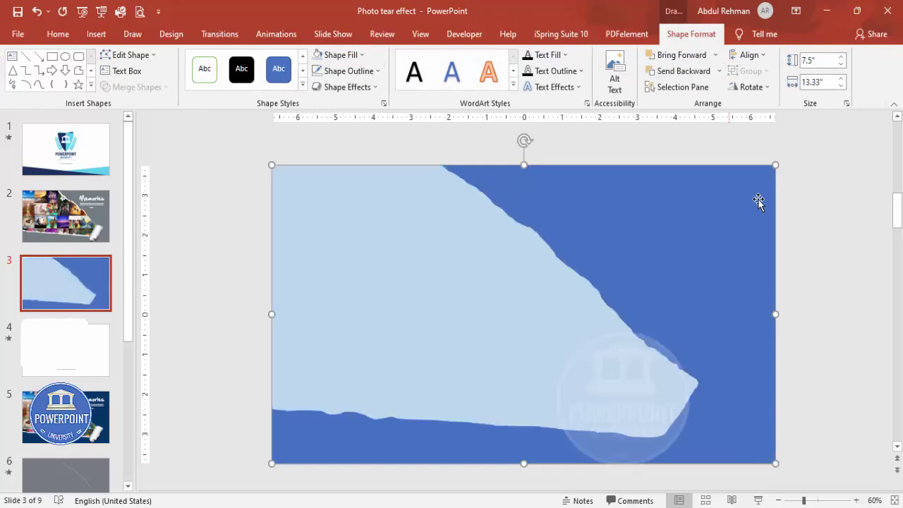
click(798, 255)
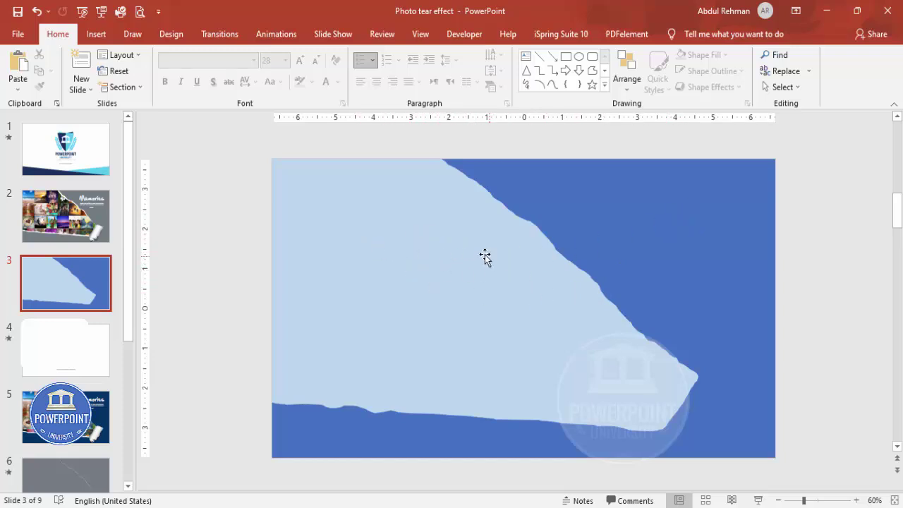
click(419, 206)
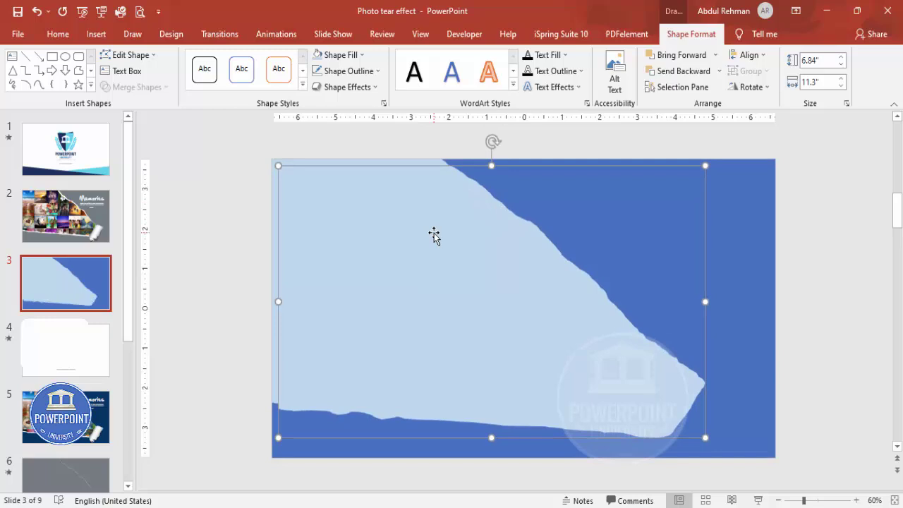
- Hide Freeform: Shape 9 in the Selection Pane, then select the picture and the torn shape together
click(58, 34)
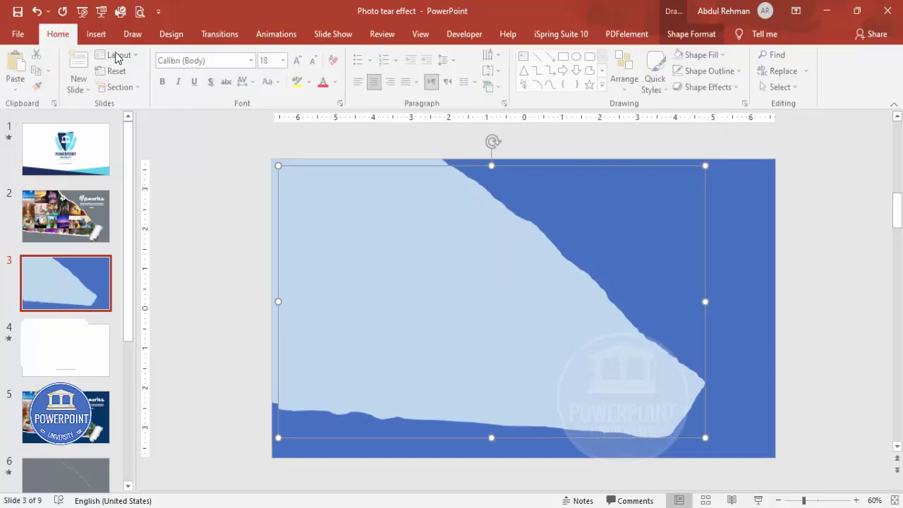
click(783, 87)
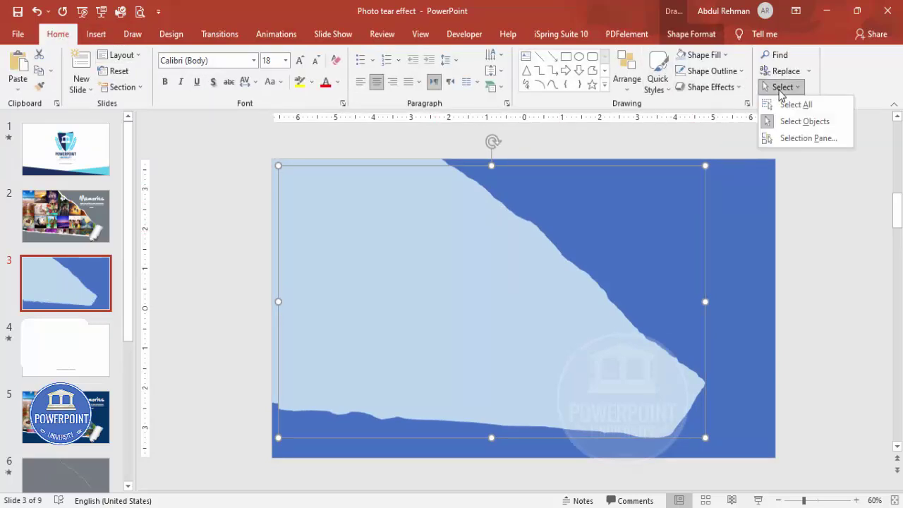
click(786, 139)
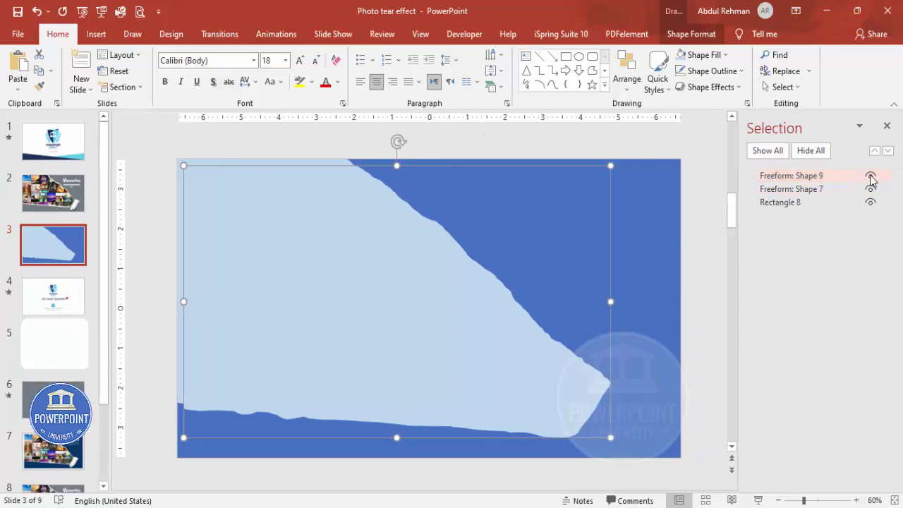
click(871, 176)
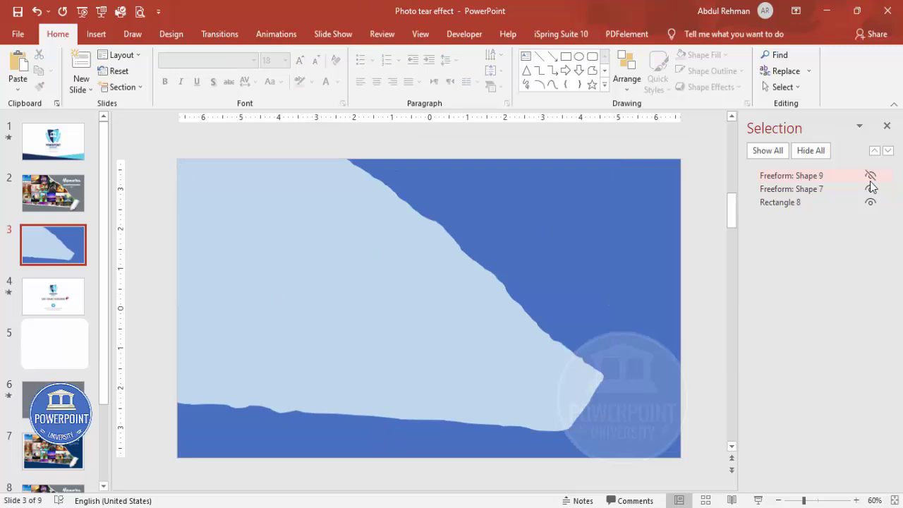
click(872, 176)
click(871, 176)
click(887, 127)
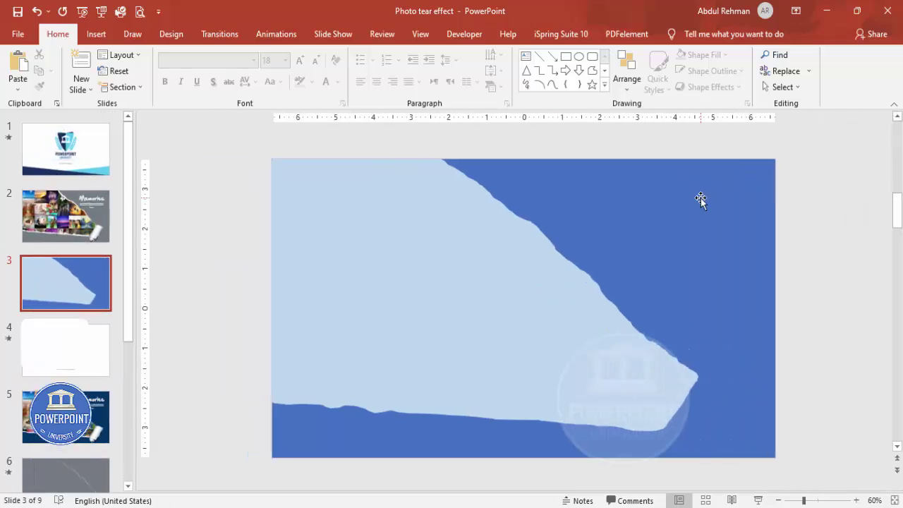
click(701, 200)
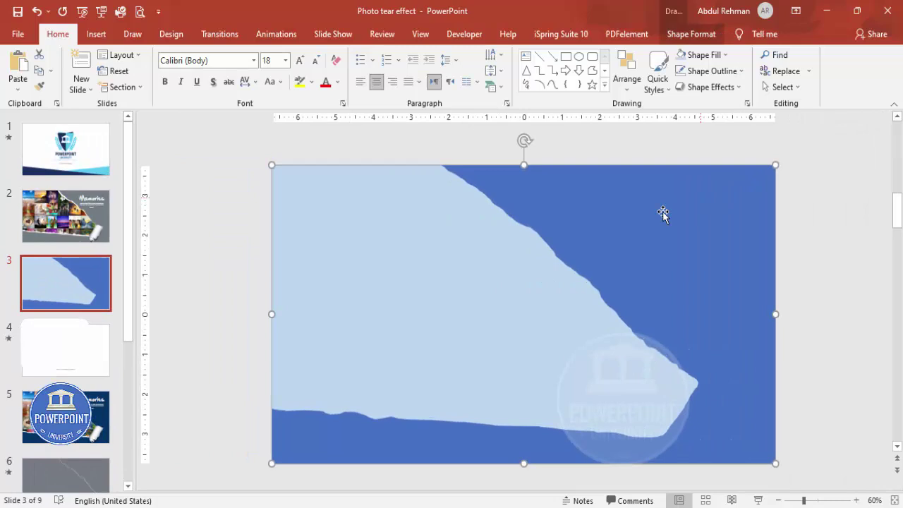
shift+click(431, 250)
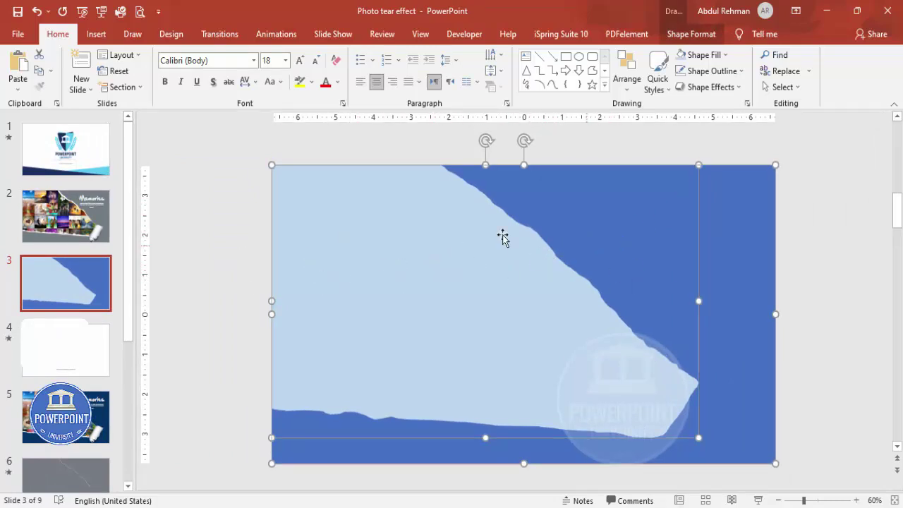
- Subtract the torn shape from the slide-sized picture and realign the result to the slide
click(682, 35)
click(136, 87)
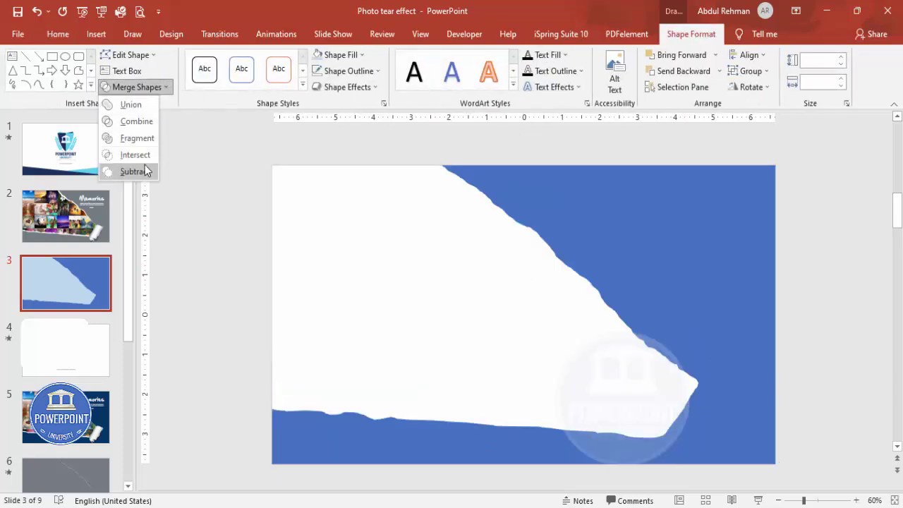
click(120, 174)
drag(559, 202, 516, 191)
click(790, 274)
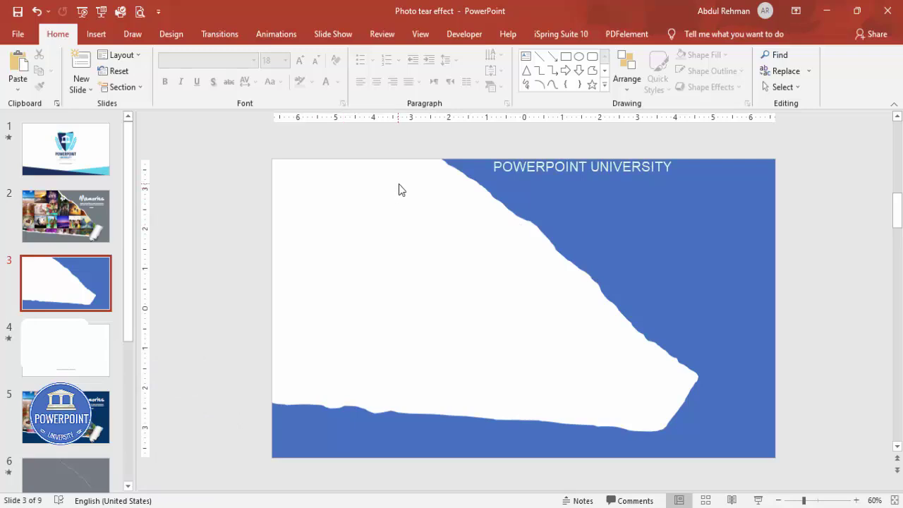
- Fill the cut-out overlay grey
double_click(586, 201)
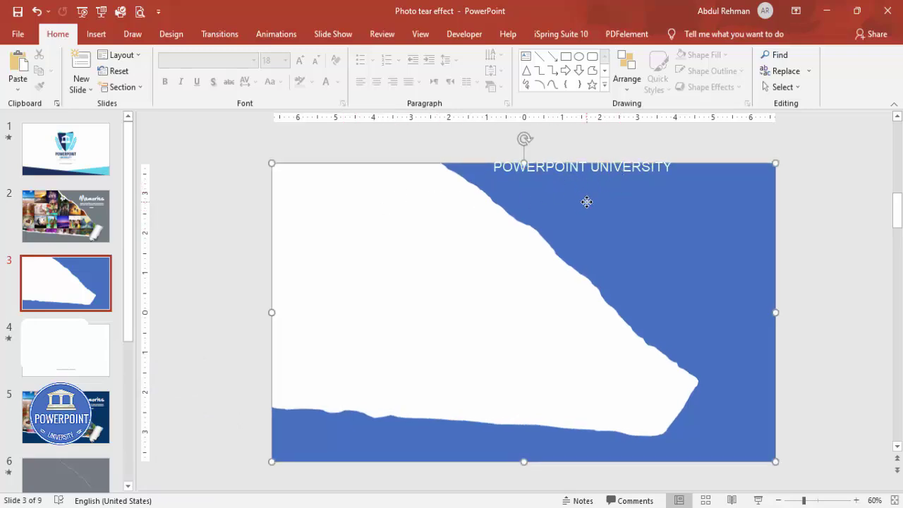
click(354, 54)
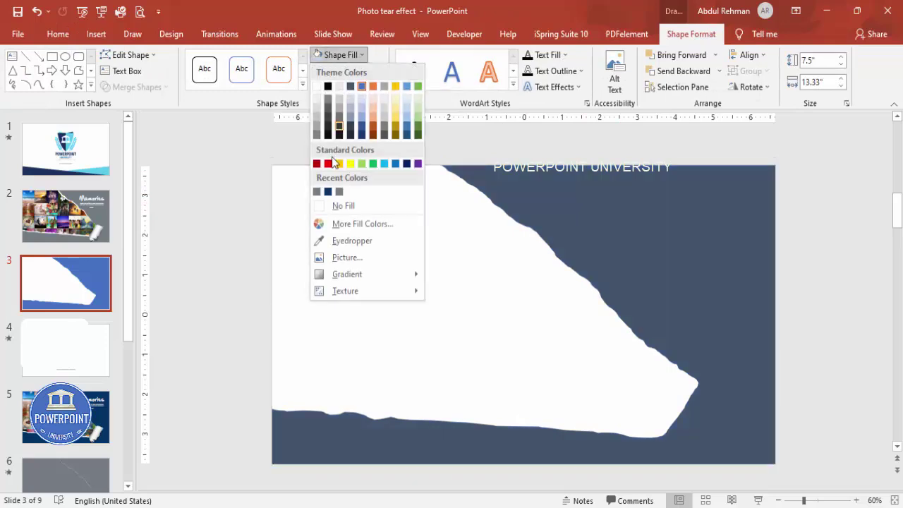
click(316, 192)
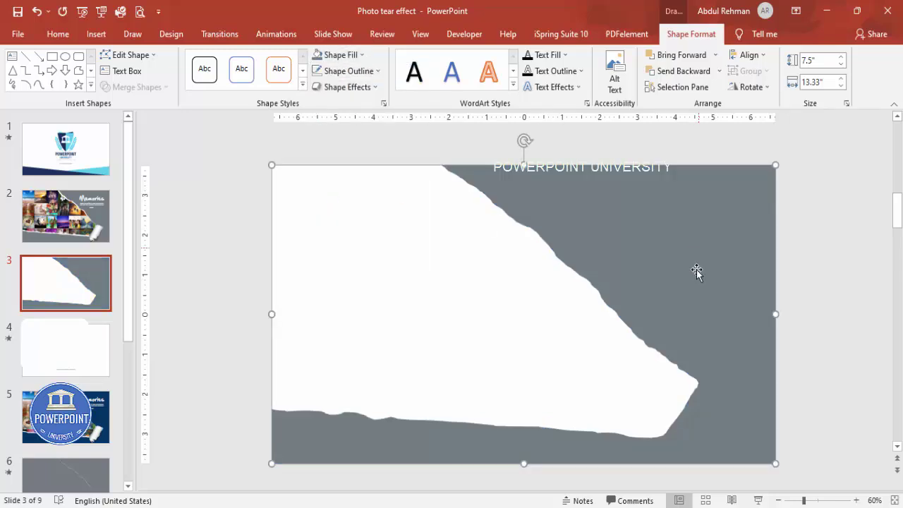
click(828, 262)
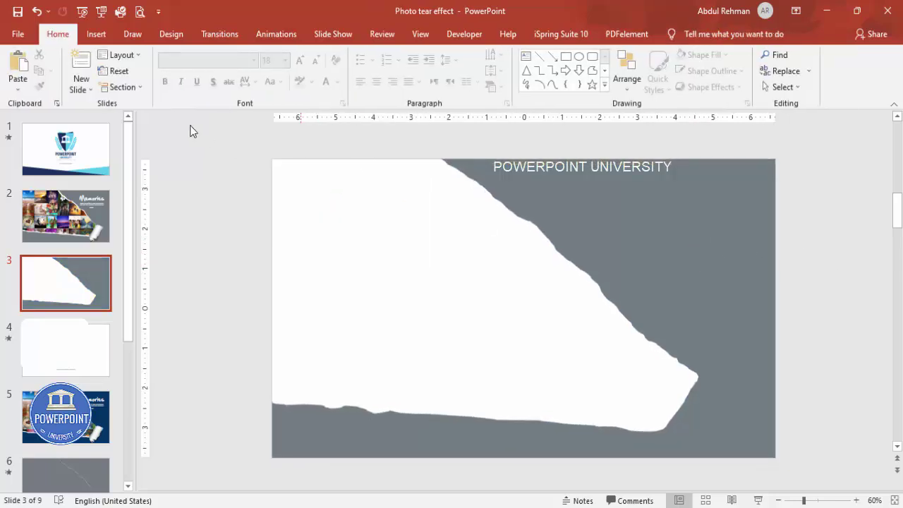
- Add a slide-sized, outline-free medium-blue rectangle and send it to the back
click(96, 34)
click(206, 84)
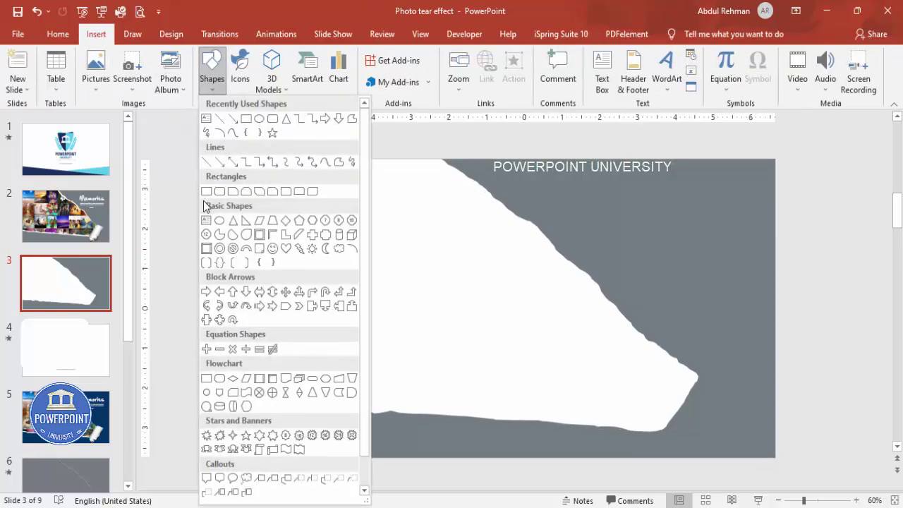
click(205, 190)
mouse_move(271, 160)
mouse_down()
mouse_move(629, 328)
mouse_move(752, 423)
mouse_move(775, 464)
mouse_up()
click(348, 70)
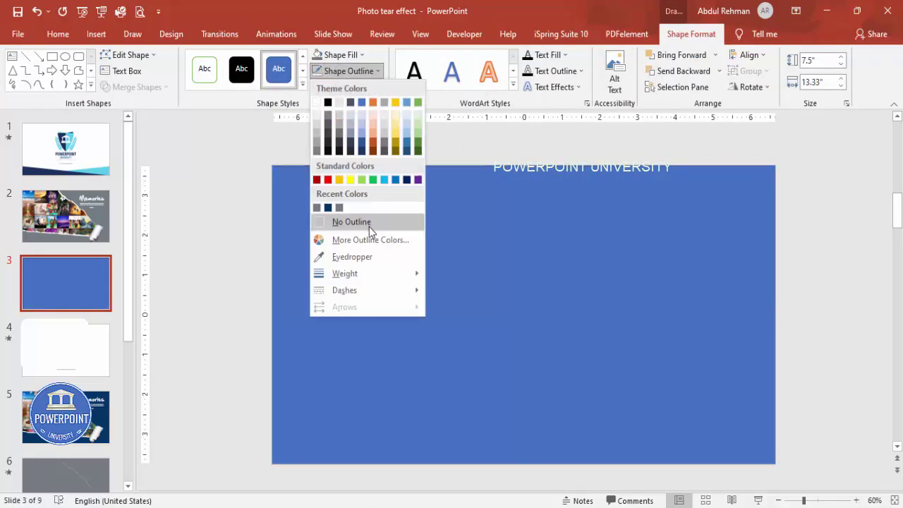
click(352, 221)
click(342, 55)
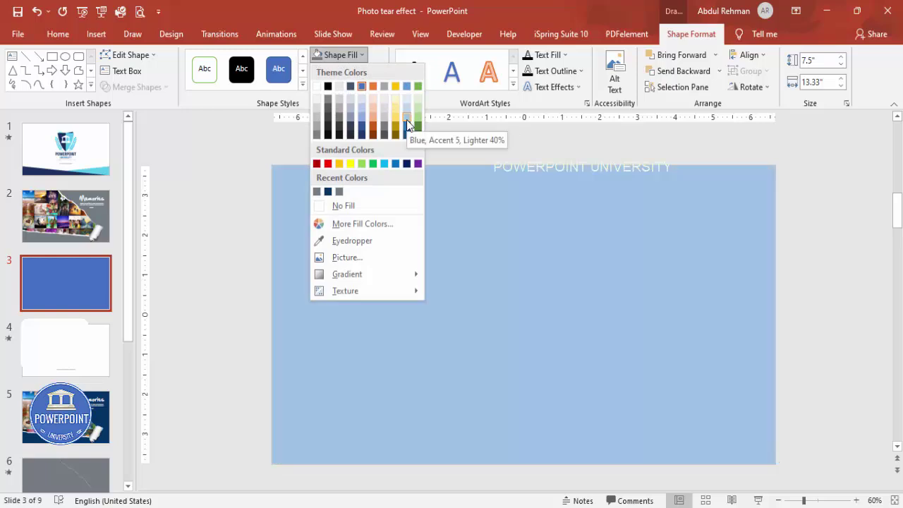
click(407, 127)
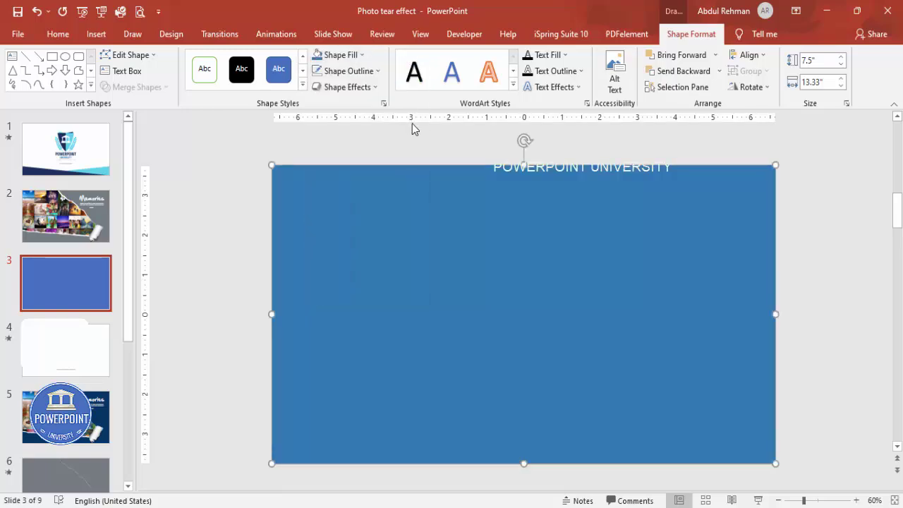
click(718, 71)
click(699, 103)
click(800, 253)
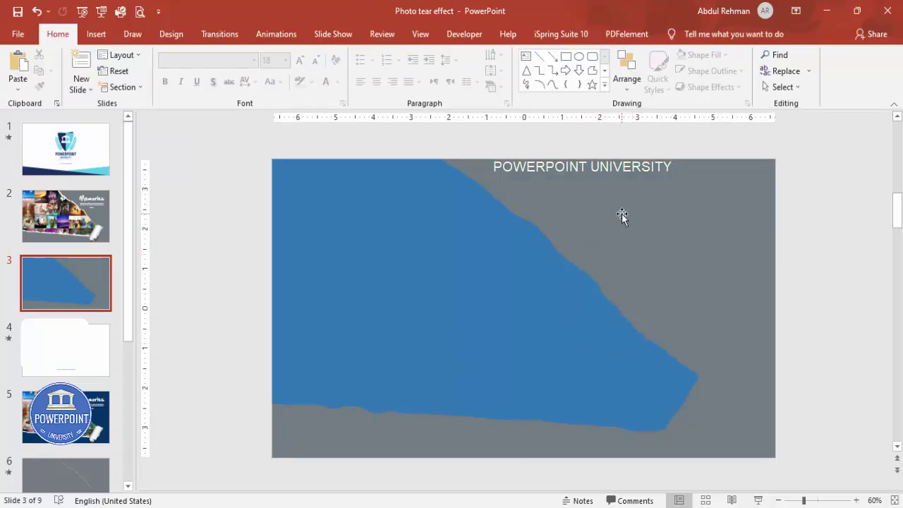
- Make a white copy of the grey overlay behind it, offset so white lines the diagonal tear
drag(621, 213, 628, 226)
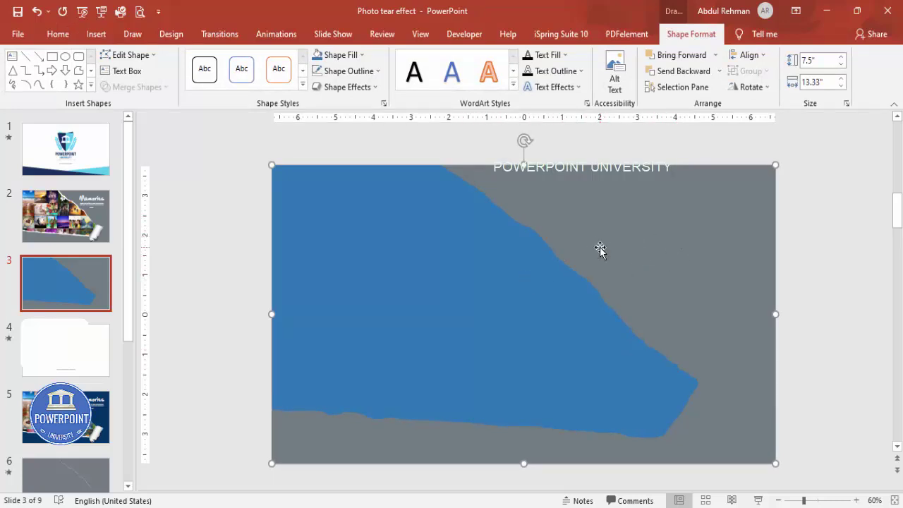
drag(600, 249, 628, 237)
click(337, 54)
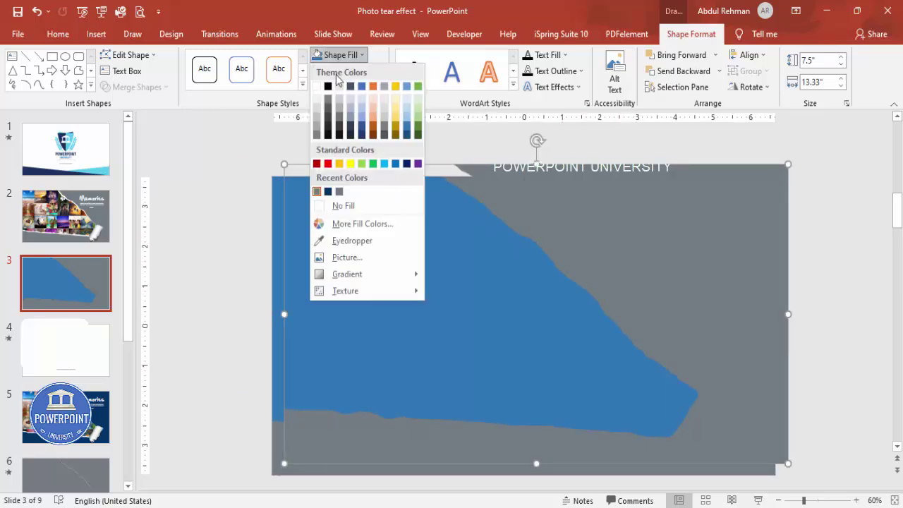
click(316, 86)
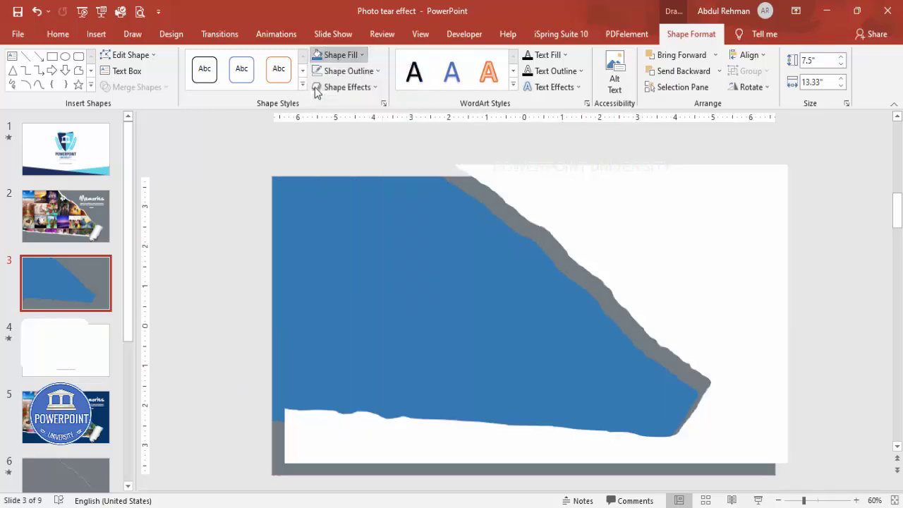
click(664, 72)
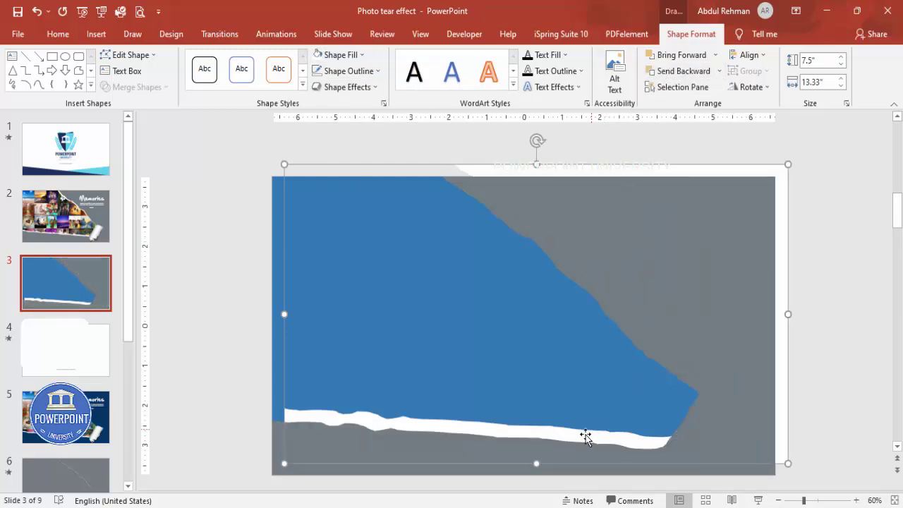
key(ctrl+Left)
key(ctrl+Left)
key(ctrl+Left)
key(ctrl+Left)
key(ctrl+Left)
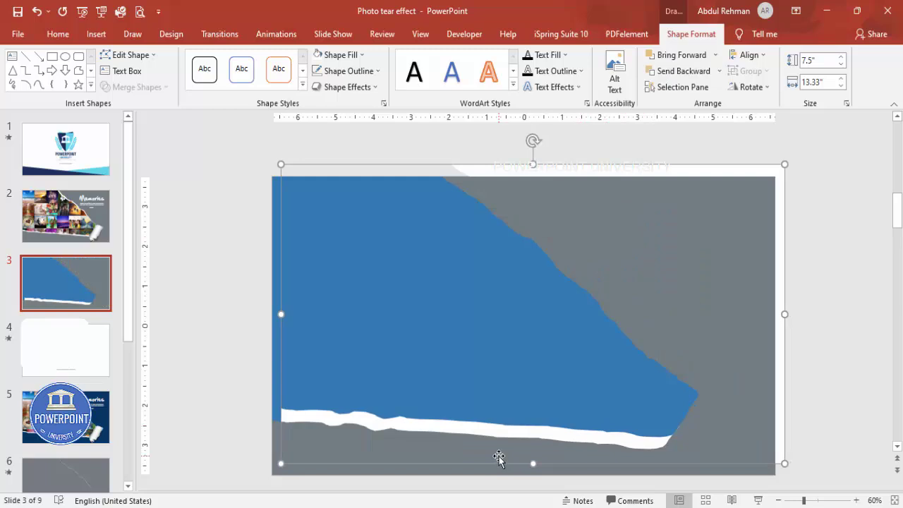
drag(447, 423, 440, 419)
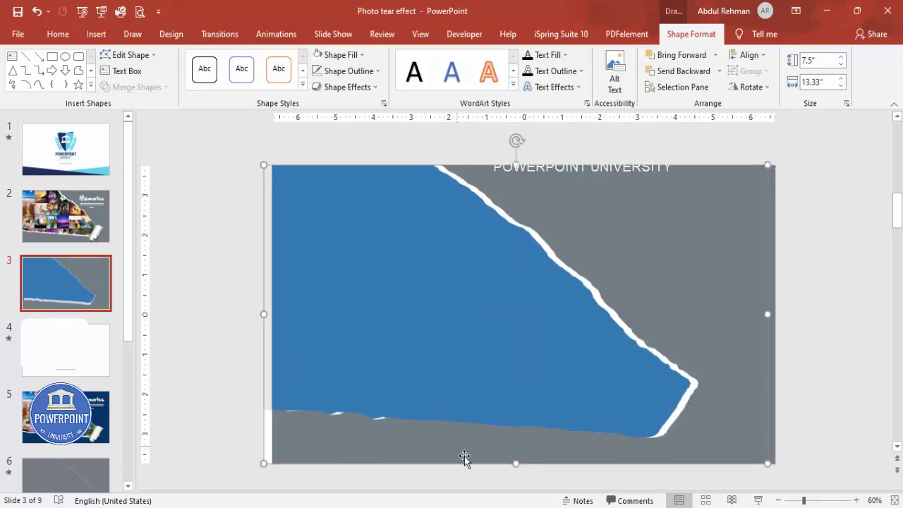
- Resize the white backing's bottom and right edges until white also lines the bottom tear
drag(516, 465, 512, 445)
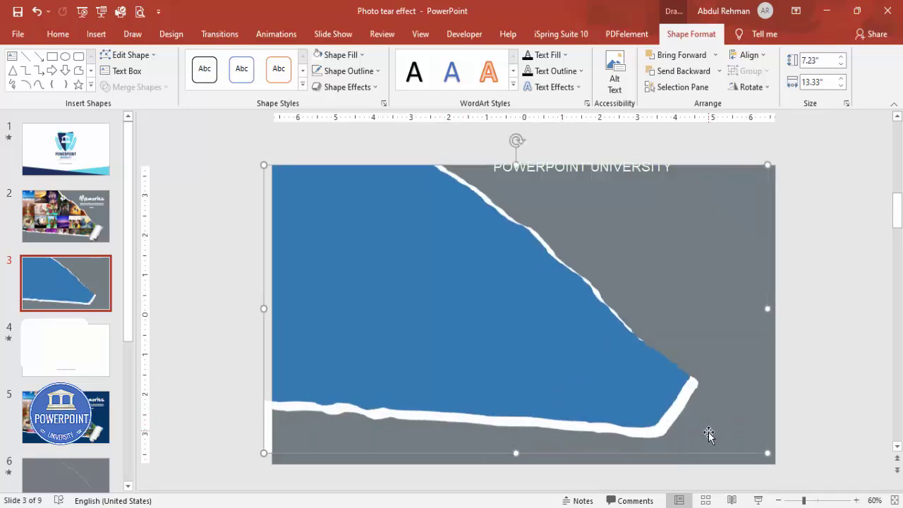
drag(767, 309, 772, 313)
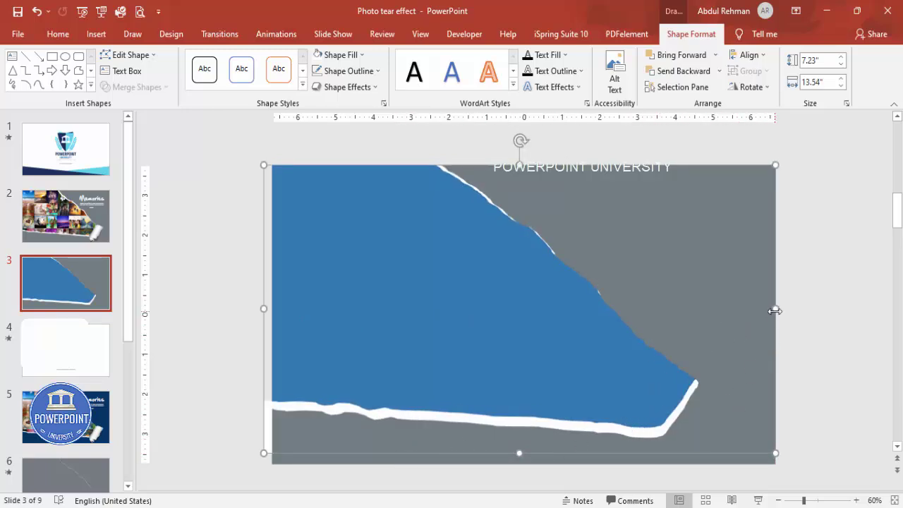
key(ctrl+z)
drag(768, 309, 776, 310)
drag(519, 455, 518, 467)
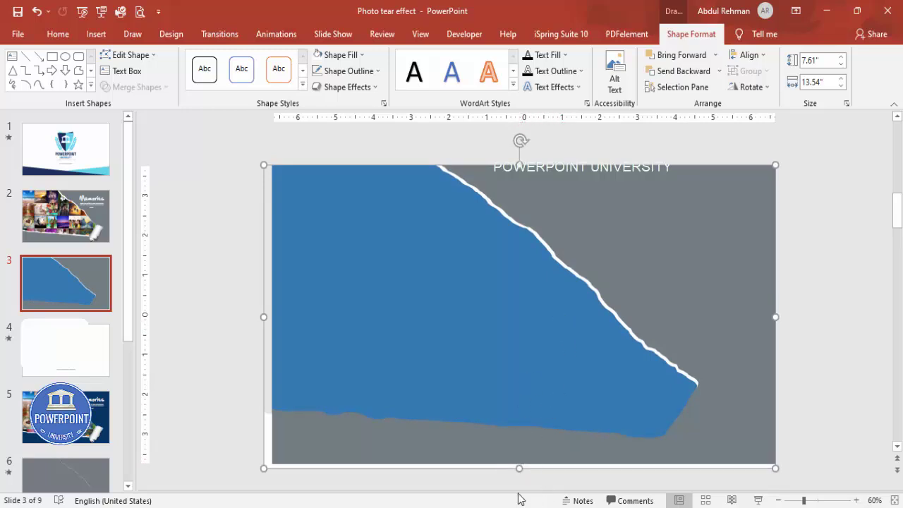
mouse_move(518, 466)
mouse_down()
mouse_move(520, 447)
mouse_move(519, 457)
mouse_up()
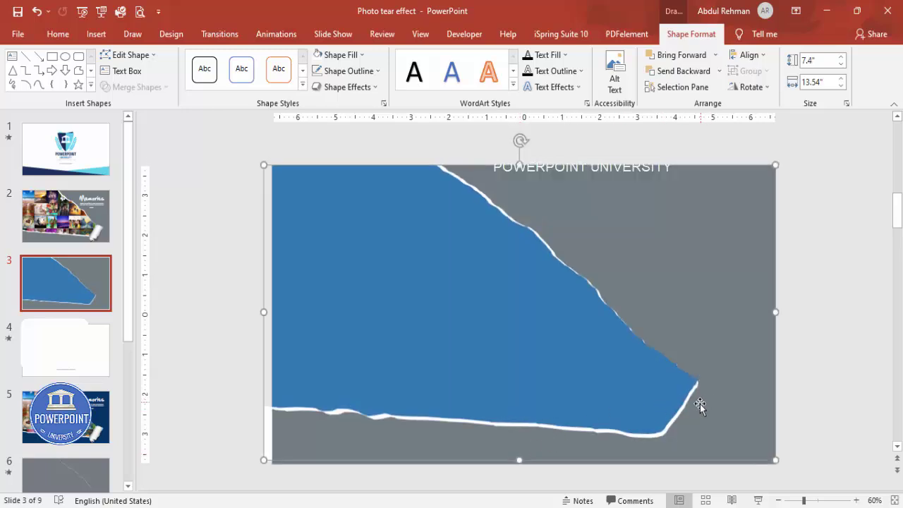
click(825, 392)
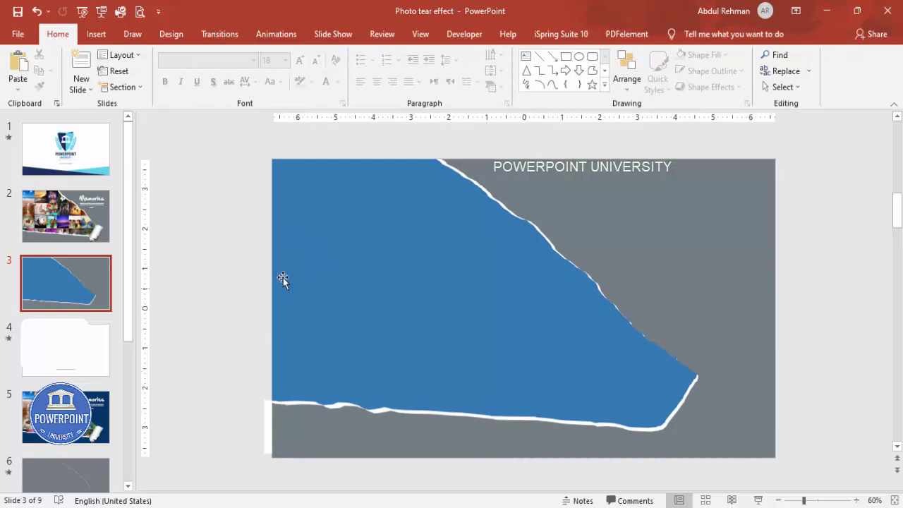
- Draw an outline-free light green rectangle at the top-left and place a copy beside it
click(97, 35)
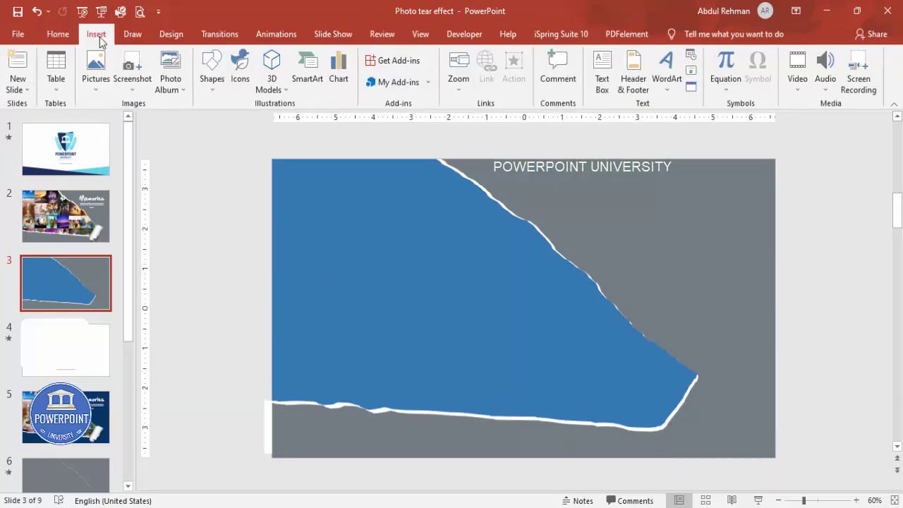
click(206, 79)
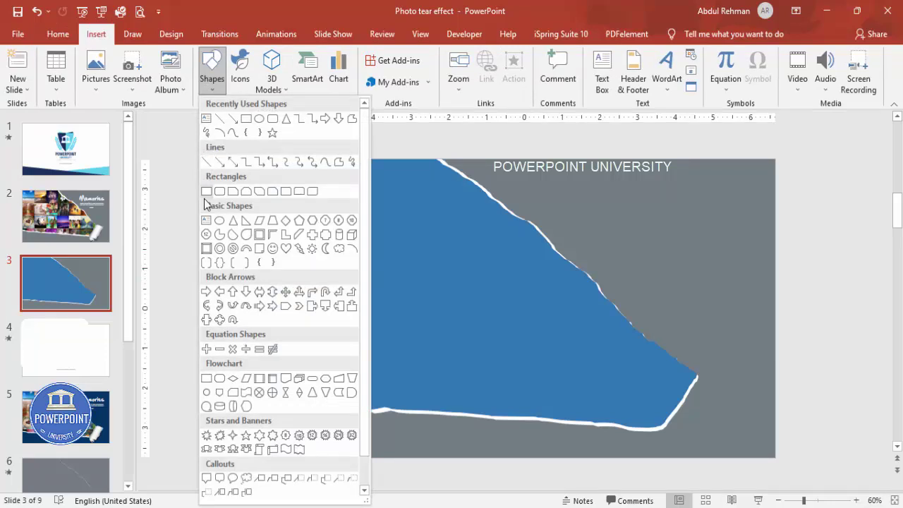
click(206, 192)
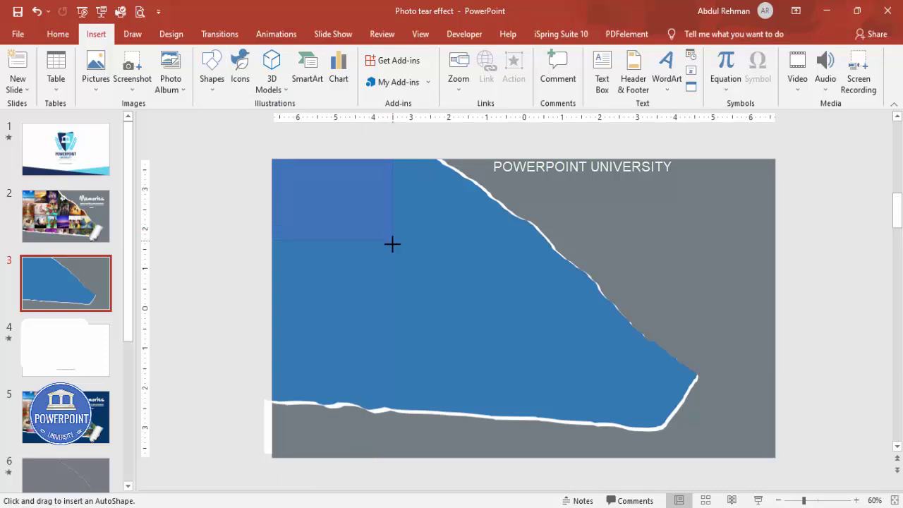
drag(392, 243, 392, 241)
click(347, 71)
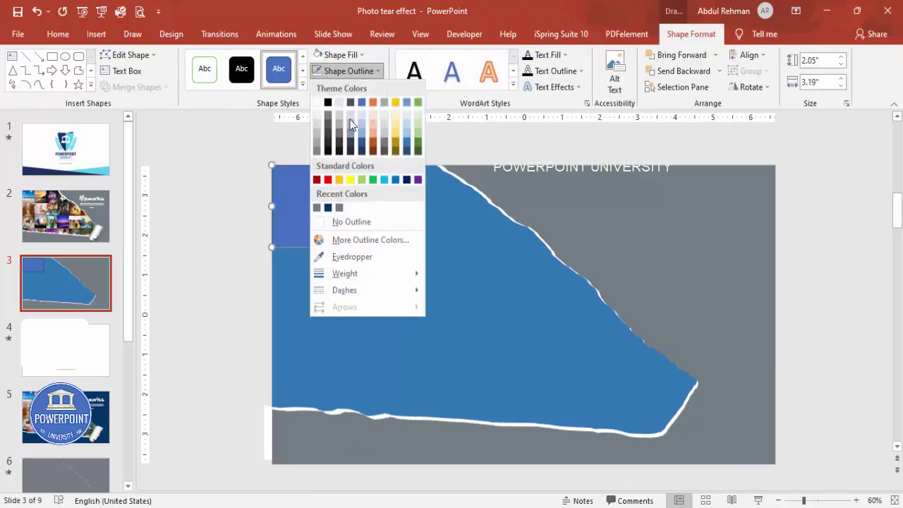
click(351, 221)
click(340, 55)
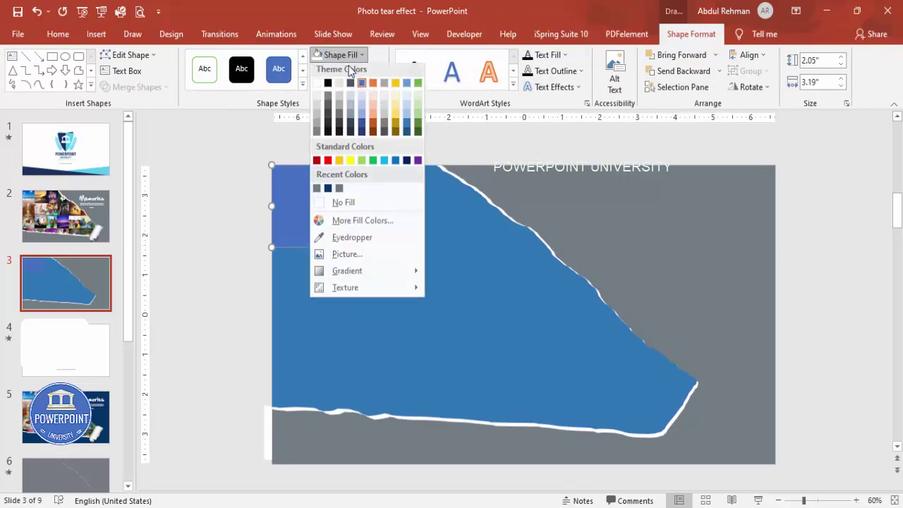
click(418, 116)
drag(340, 209, 709, 221)
- Select the row of four rectangles and Ctrl-drag two copies downward to form a grid
shift+click(536, 220)
shift+click(476, 219)
shift+click(353, 215)
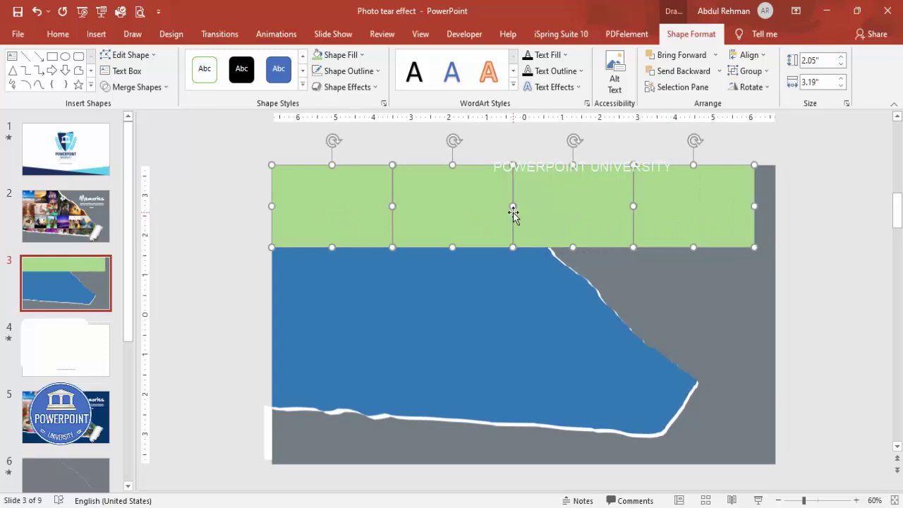
drag(447, 223, 451, 362)
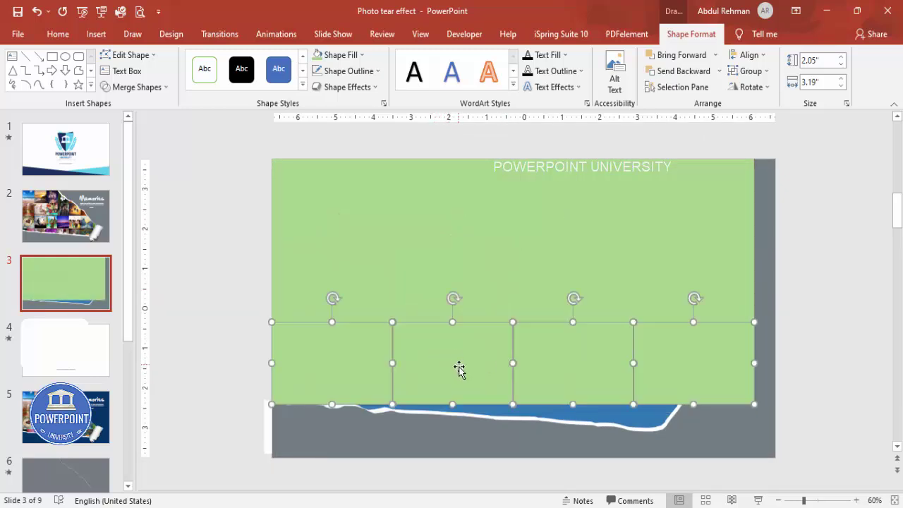
drag(453, 368, 452, 449)
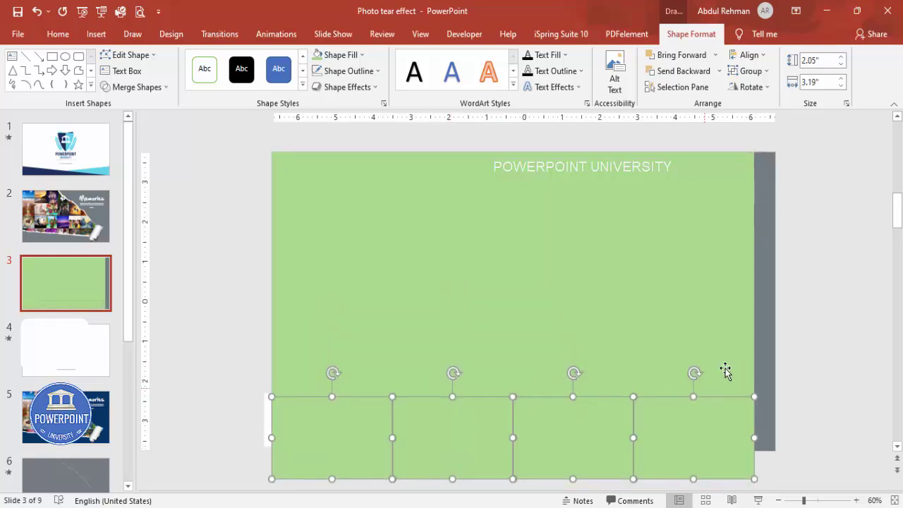
- Marquee-select the whole grid and send it backward behind the grey torn overlay
drag(230, 140, 763, 503)
click(719, 71)
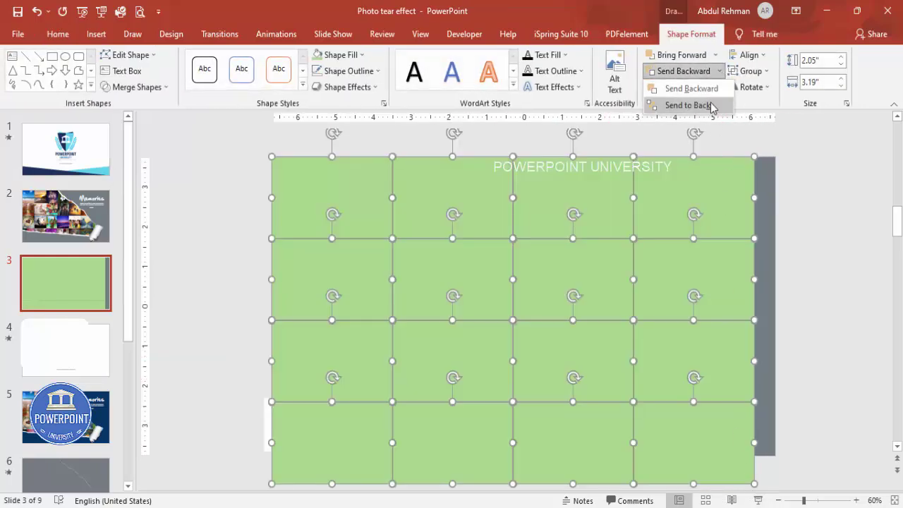
click(688, 106)
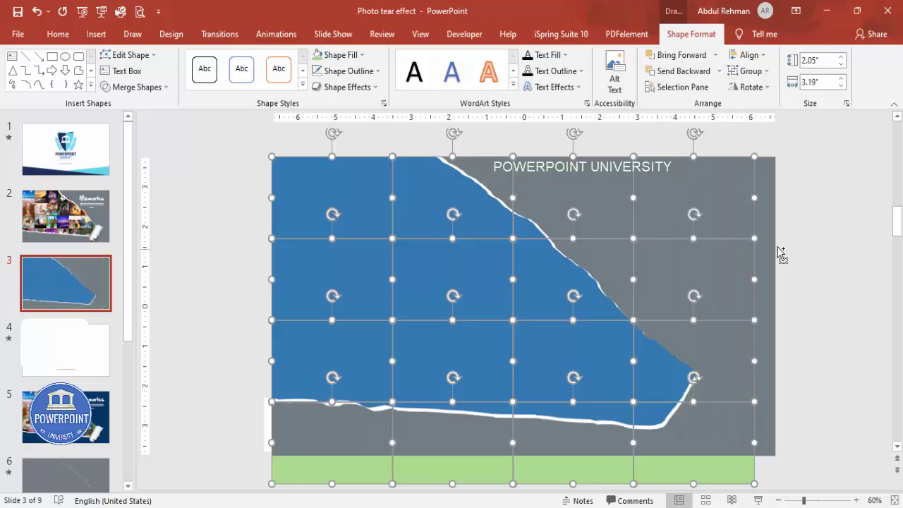
key(ctrl+z)
click(681, 73)
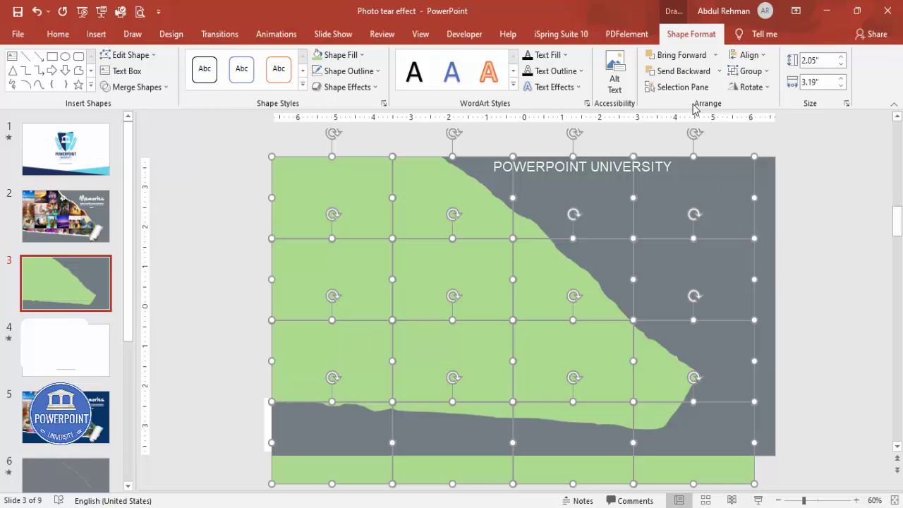
click(688, 71)
click(792, 327)
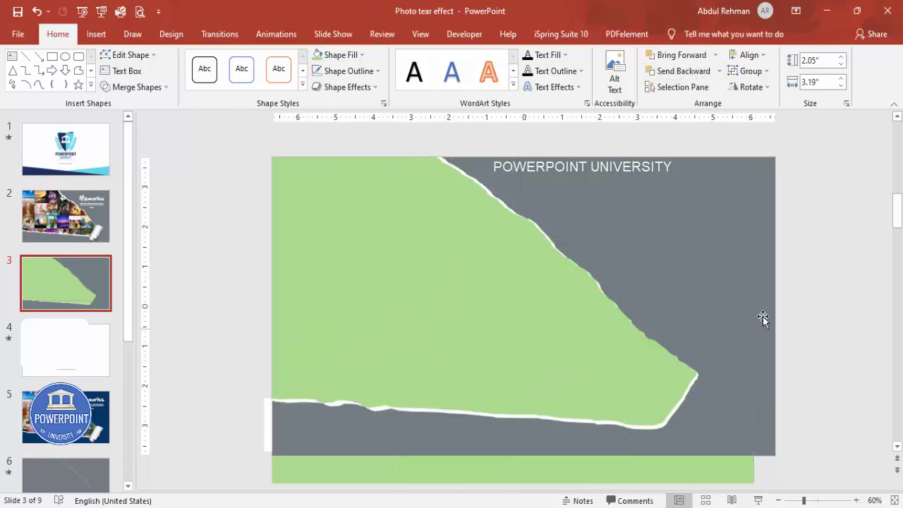
click(302, 195)
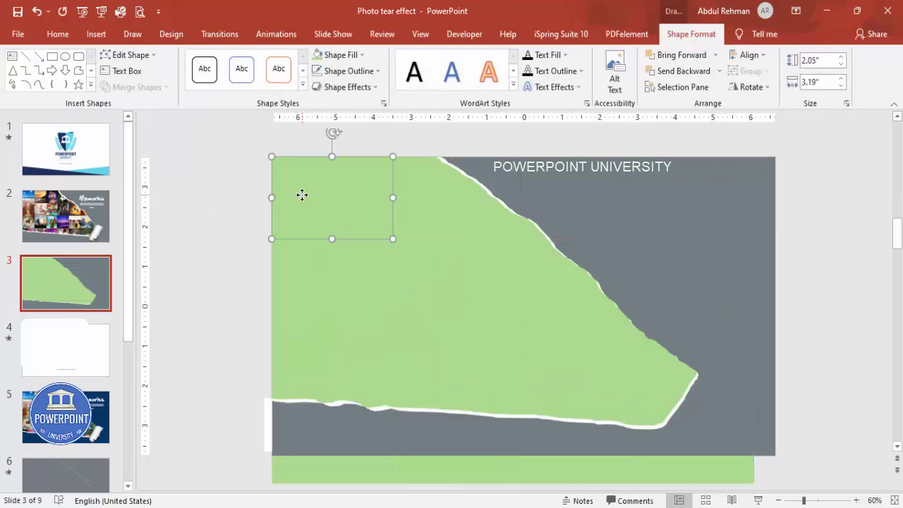
- Picture-fill the top-left rectangle with the sunset photo from online Beach pictures
right_click(301, 195)
click(355, 477)
click(734, 204)
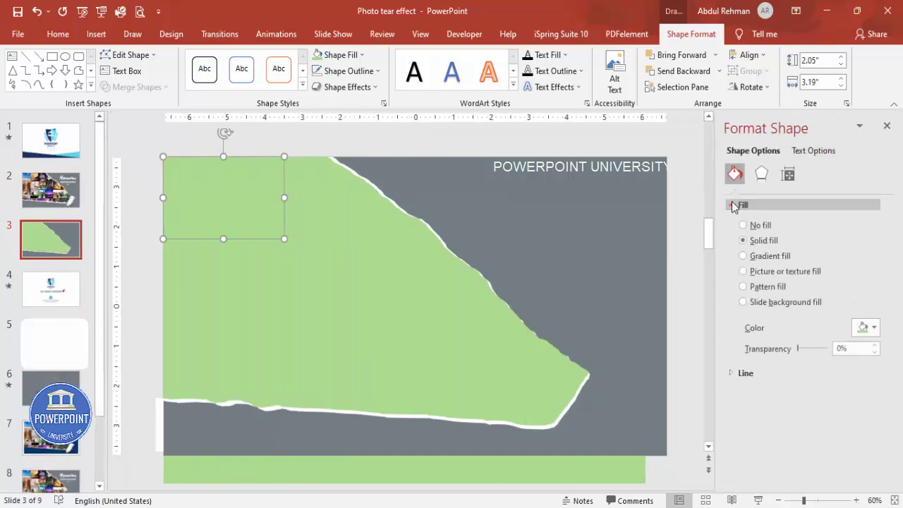
click(807, 275)
click(769, 343)
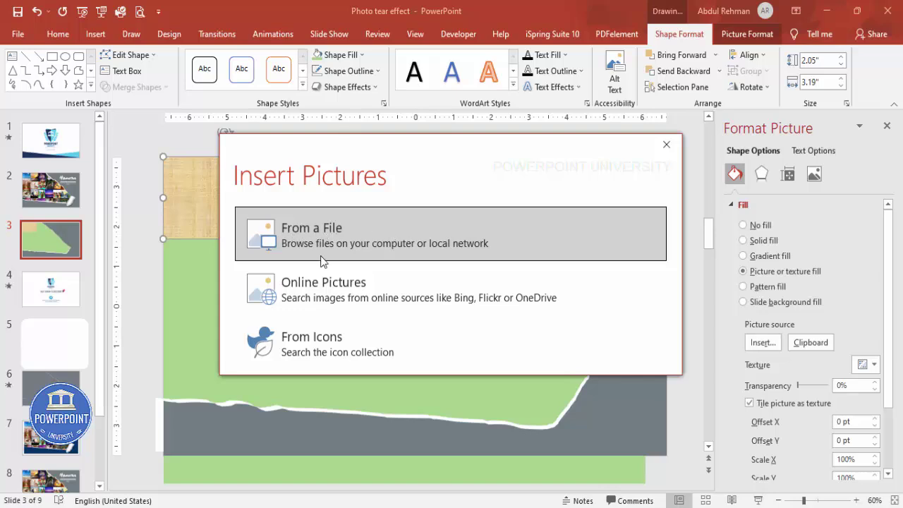
click(396, 289)
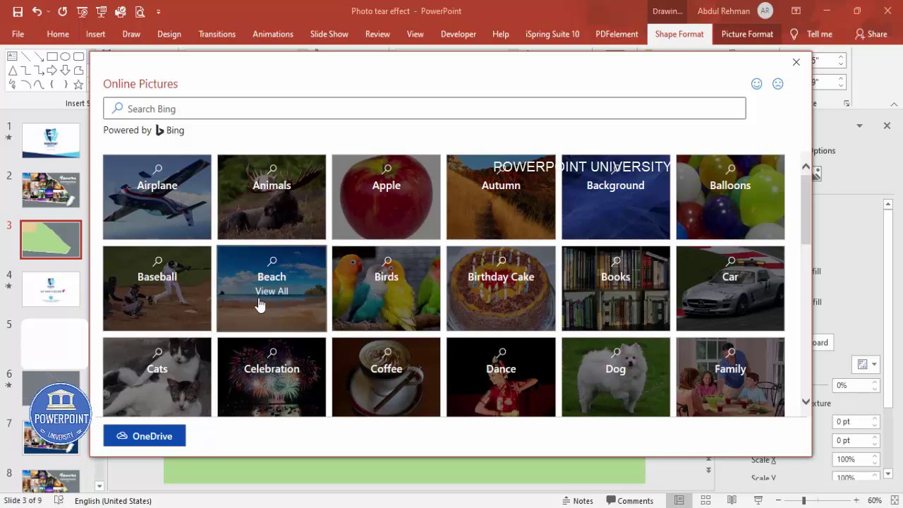
click(281, 275)
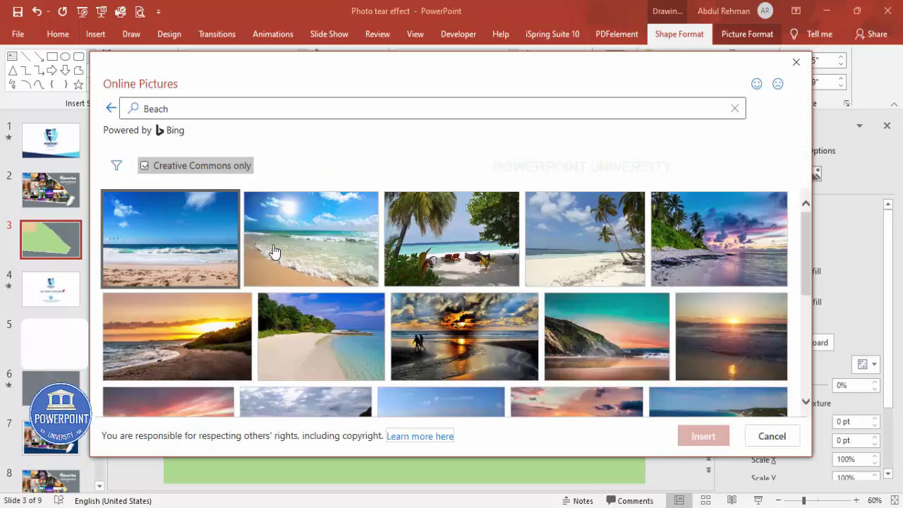
click(465, 337)
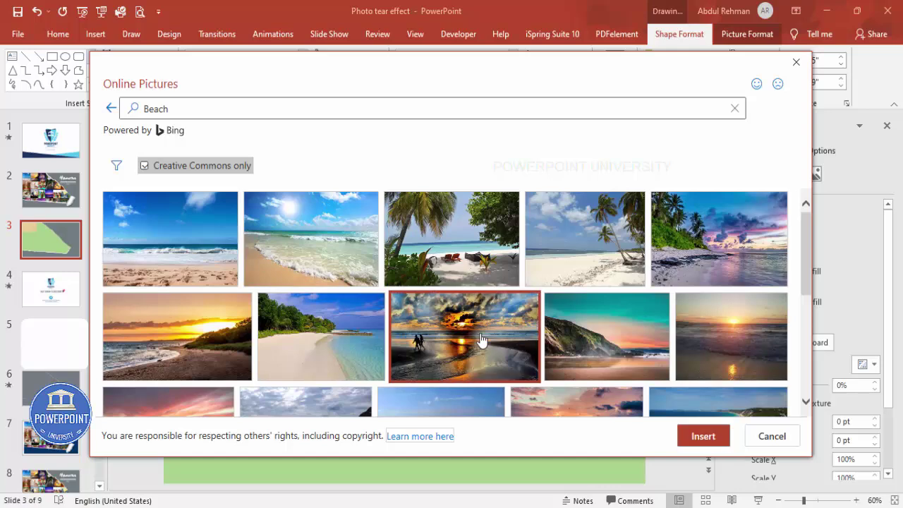
click(688, 436)
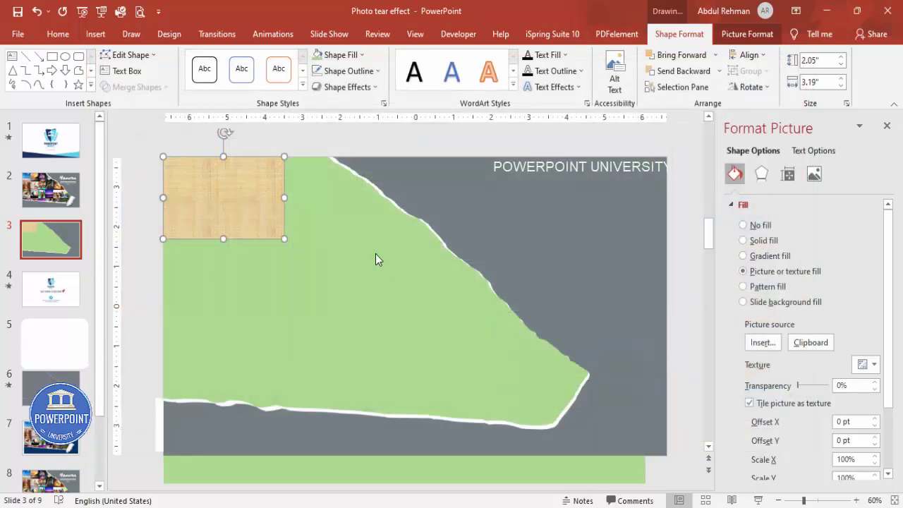
click(315, 197)
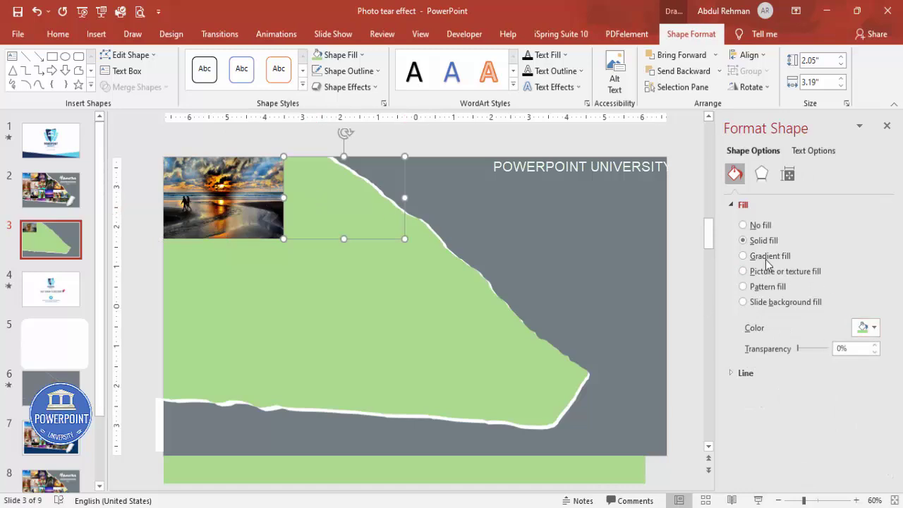
- Fill the second rectangle with a colourful finch photo from online Birds pictures
click(788, 276)
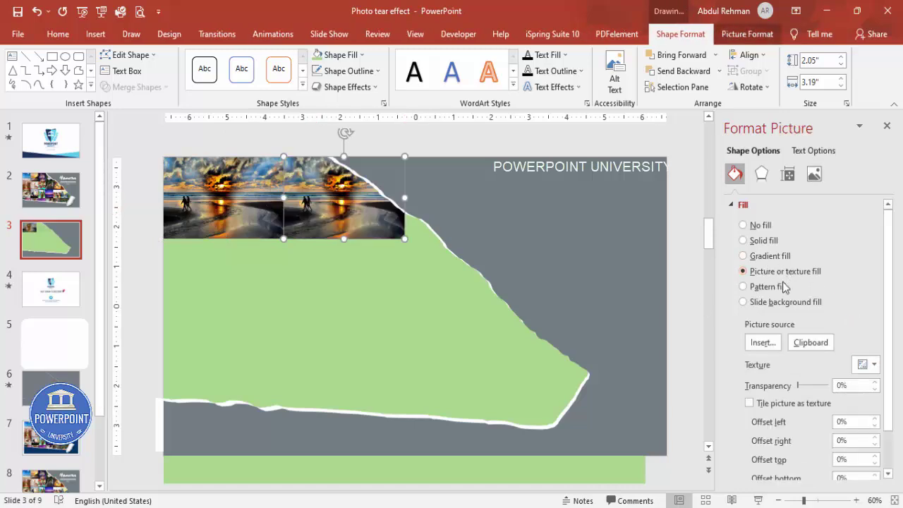
click(762, 344)
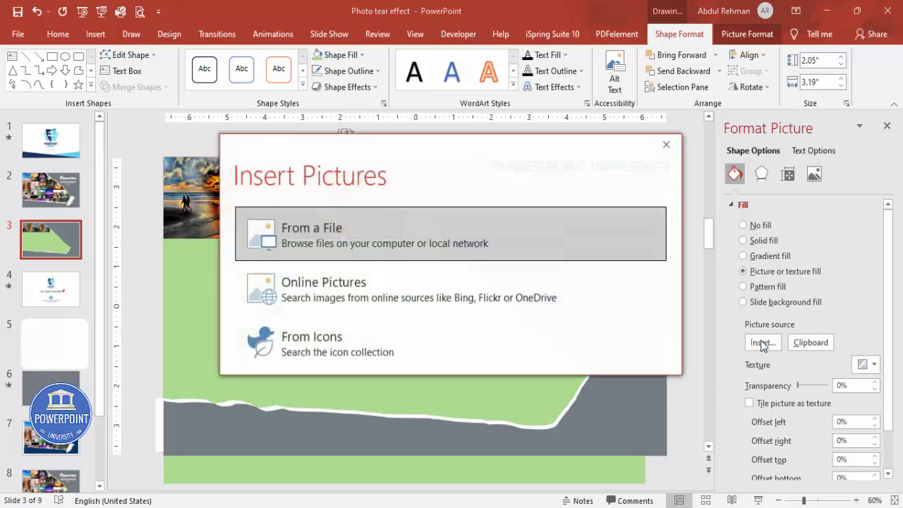
click(346, 293)
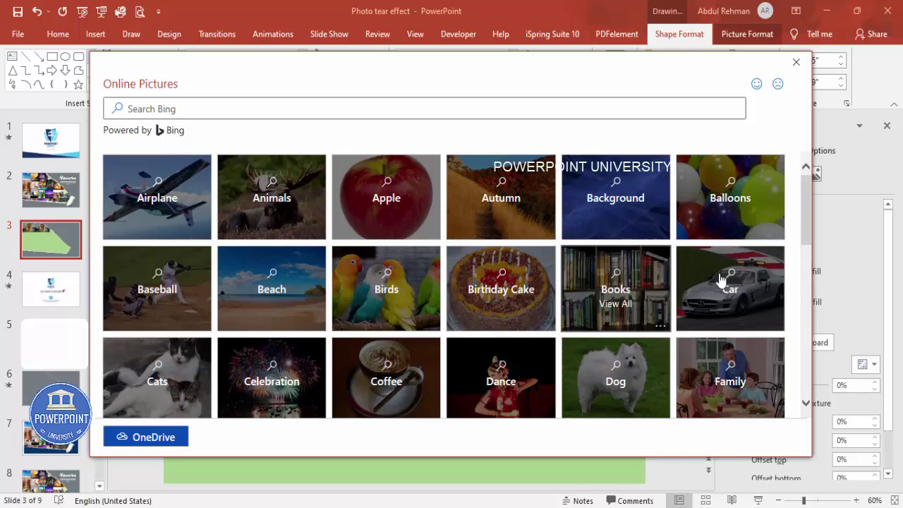
click(416, 309)
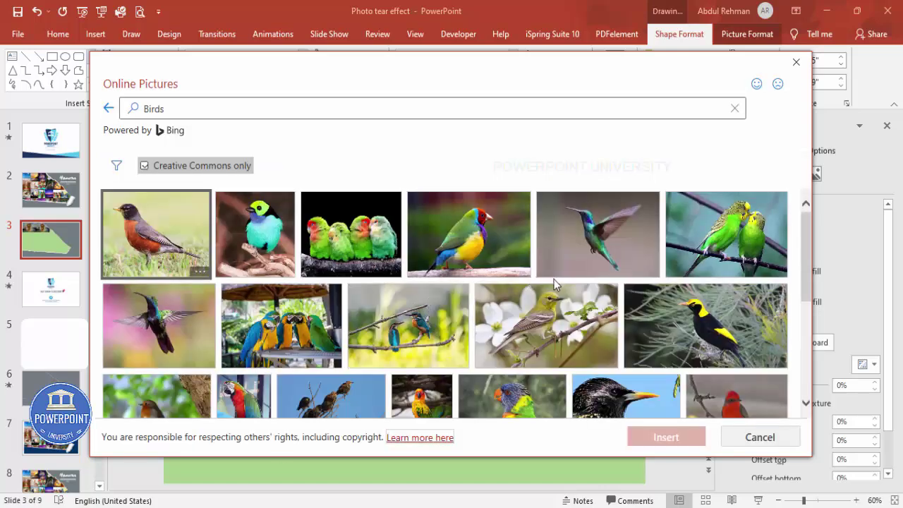
click(489, 258)
click(675, 435)
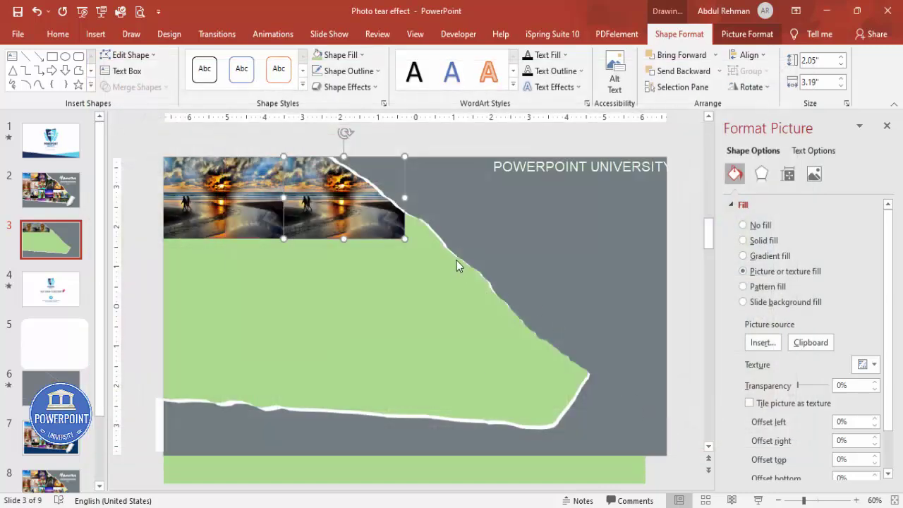
click(212, 251)
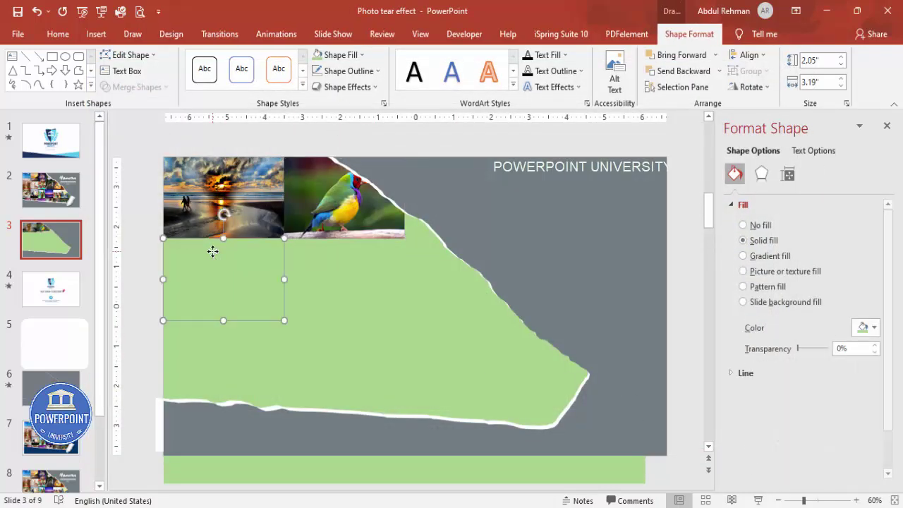
- Fill the rectangle below the sunset with a fireworks photo from online Celebration pictures
click(774, 272)
click(763, 342)
click(387, 279)
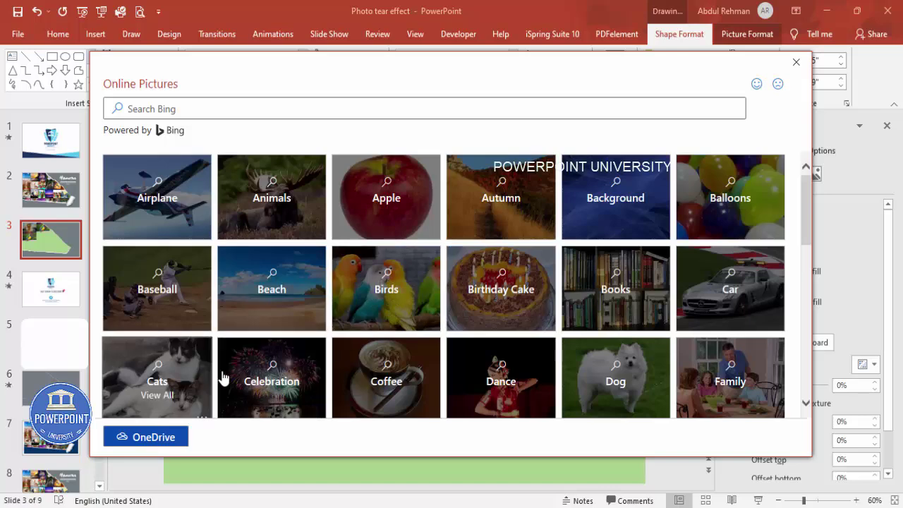
click(251, 374)
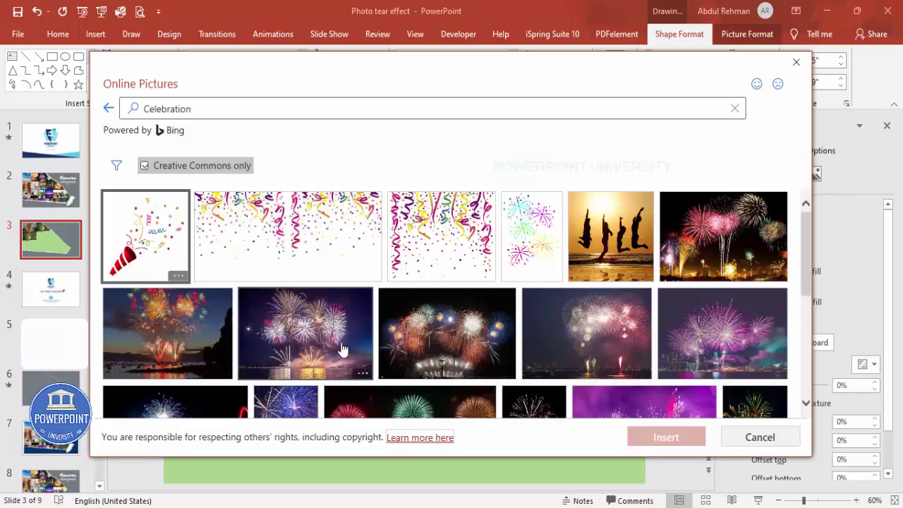
click(443, 349)
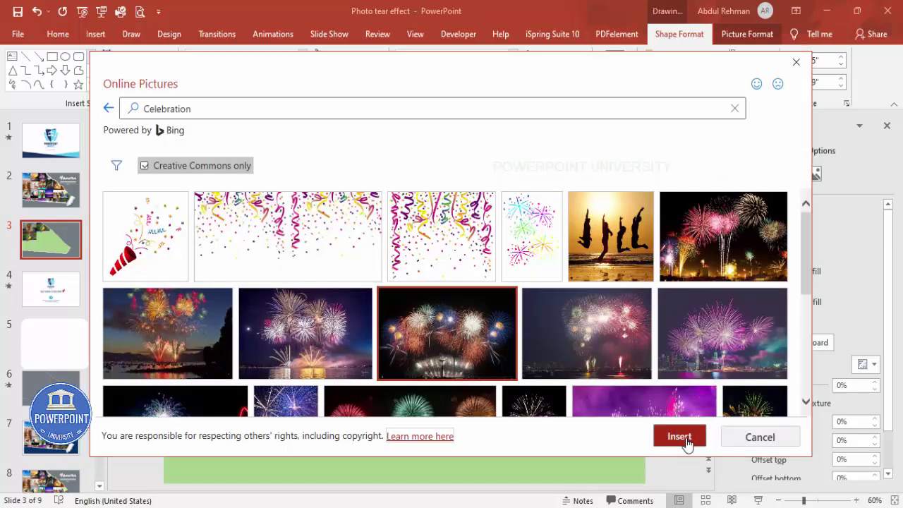
click(683, 439)
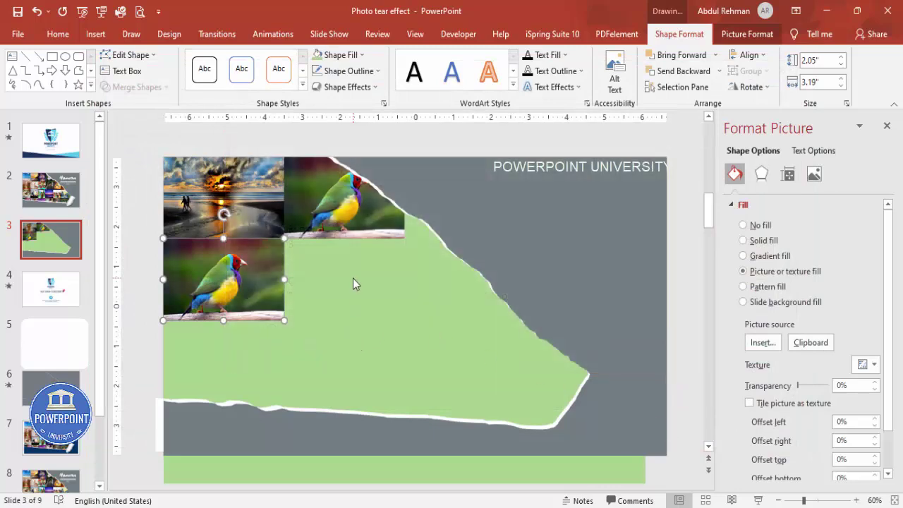
click(418, 229)
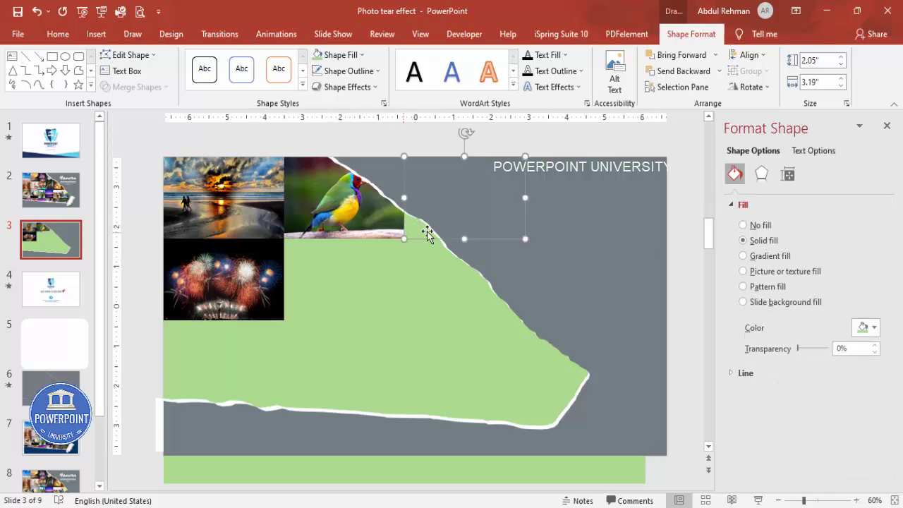
- Fill the rectangle beside the bird photo with a labrador picture from online Dogs pictures
click(793, 272)
click(762, 342)
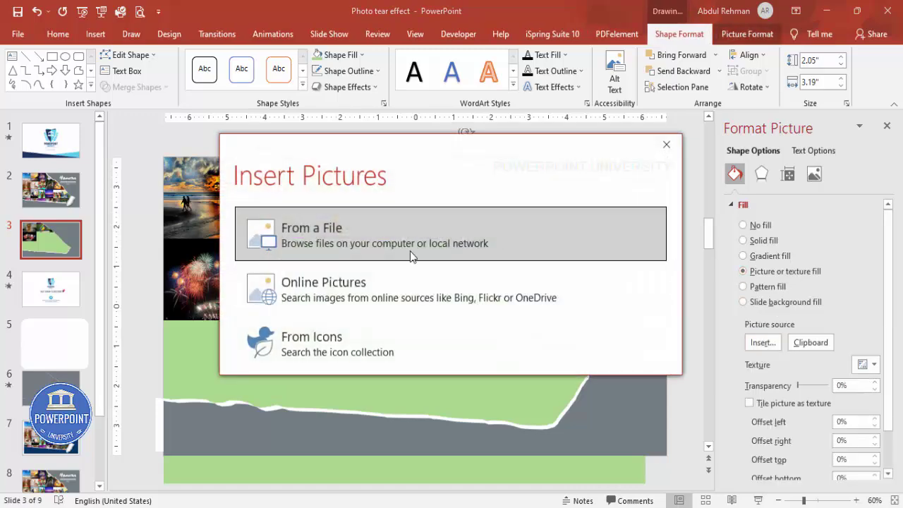
click(415, 284)
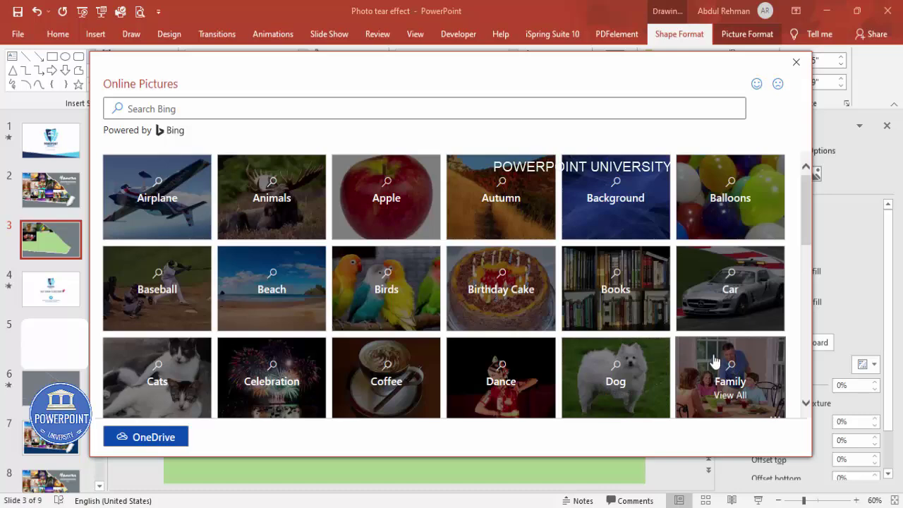
click(659, 364)
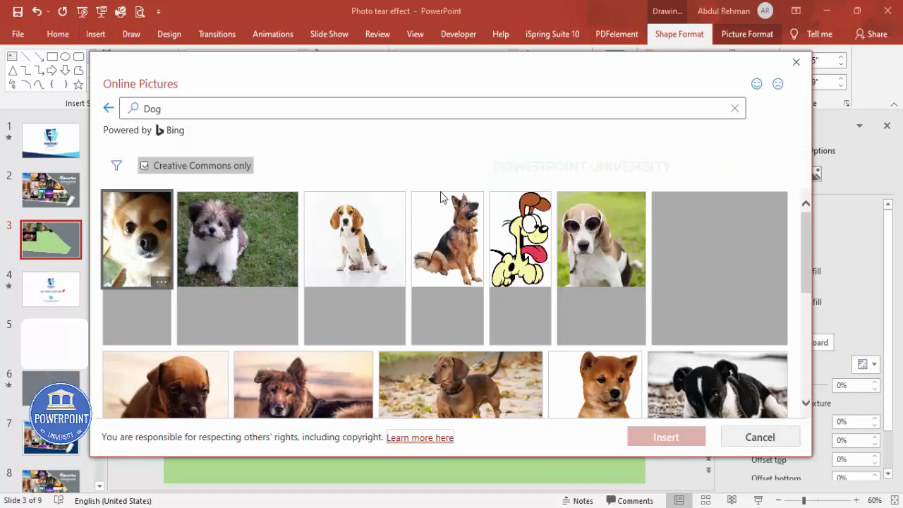
scroll(550, 321, down, 5)
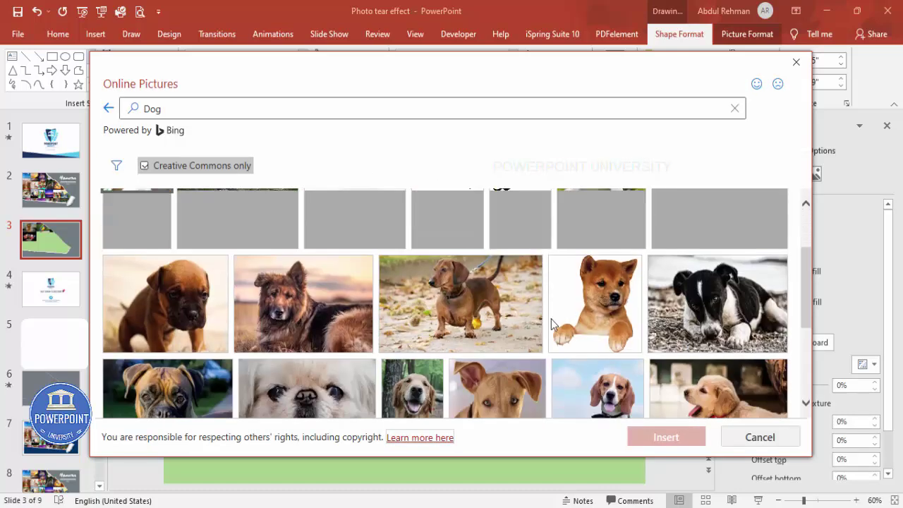
click(451, 324)
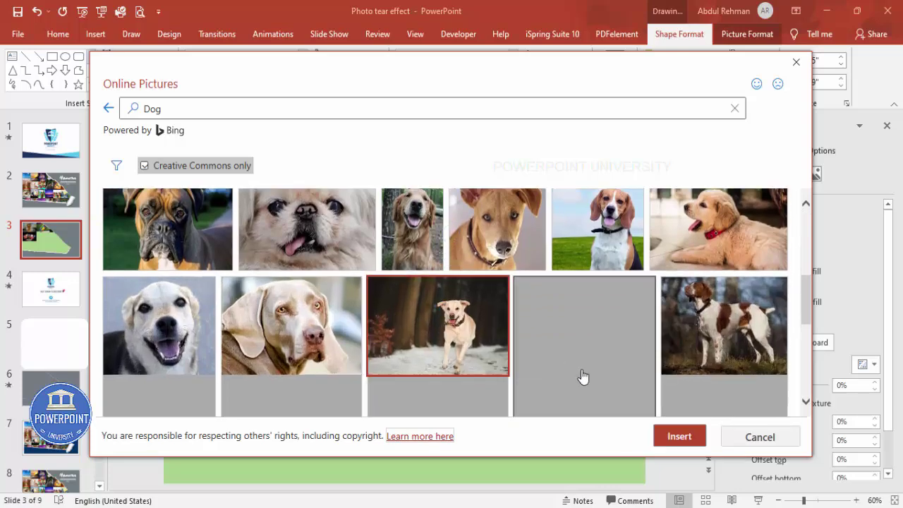
click(671, 438)
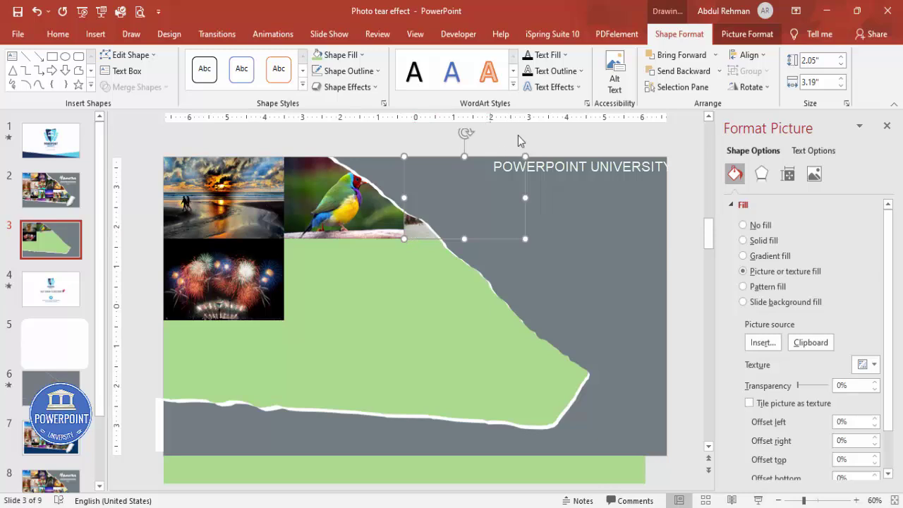
click(503, 176)
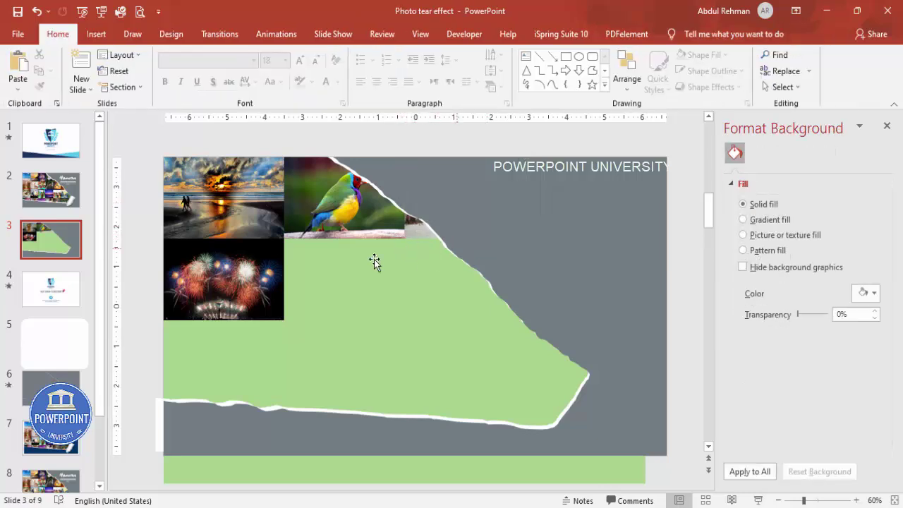
click(325, 264)
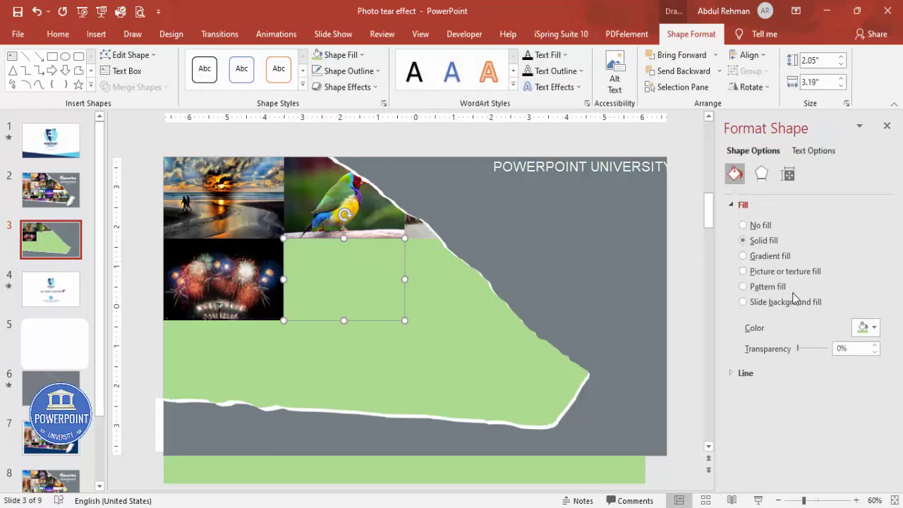
drag(364, 293, 613, 353)
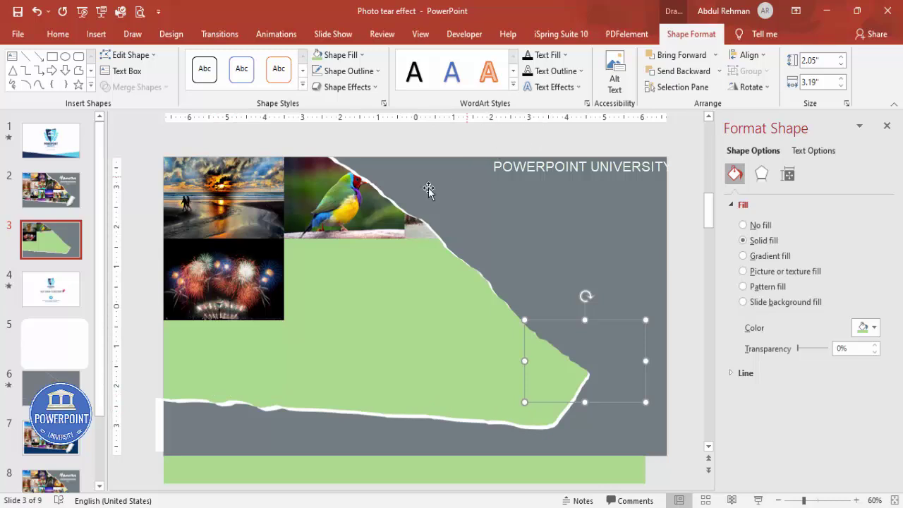
key(ctrl+z)
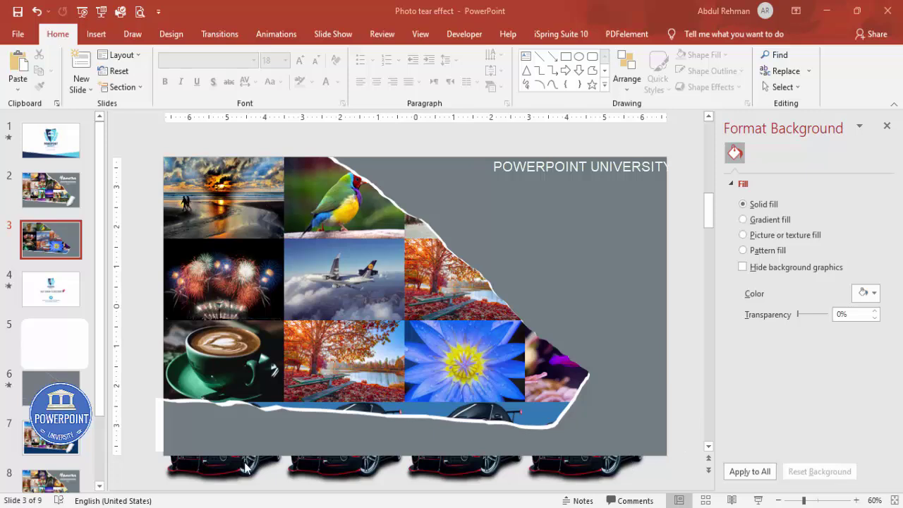
click(758, 500)
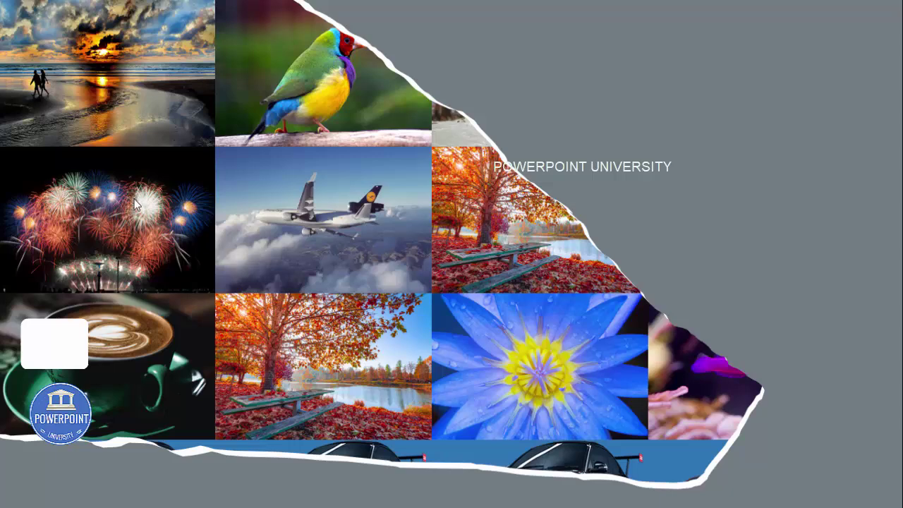
key(Escape)
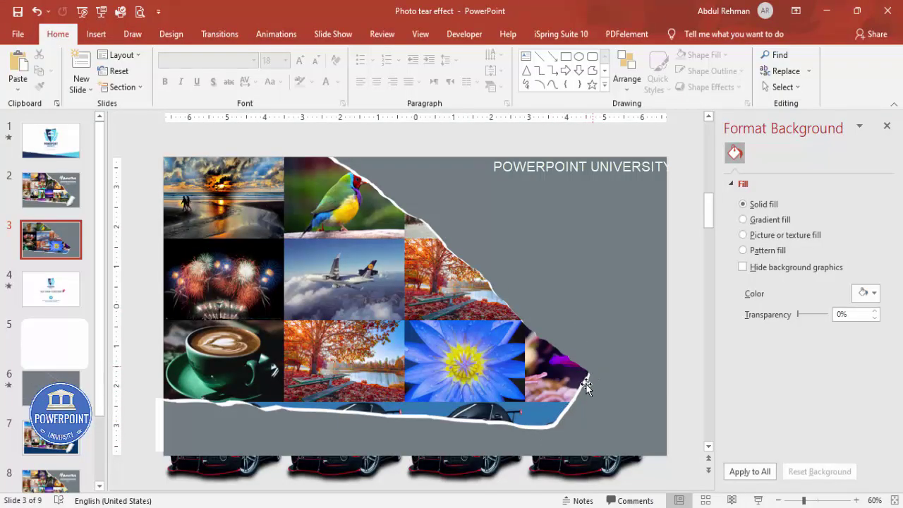
- Draw a Freeform: Scribble flap over the lower-right corner of the torn edge
click(100, 35)
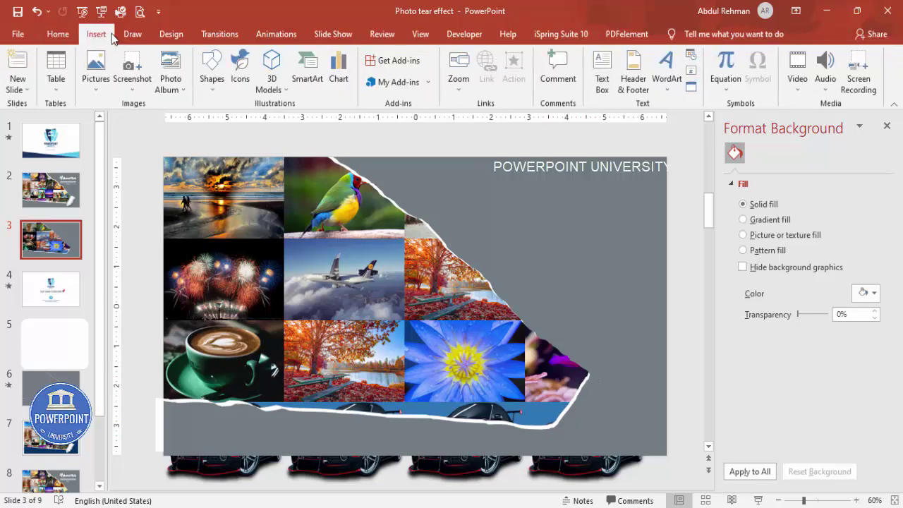
click(211, 77)
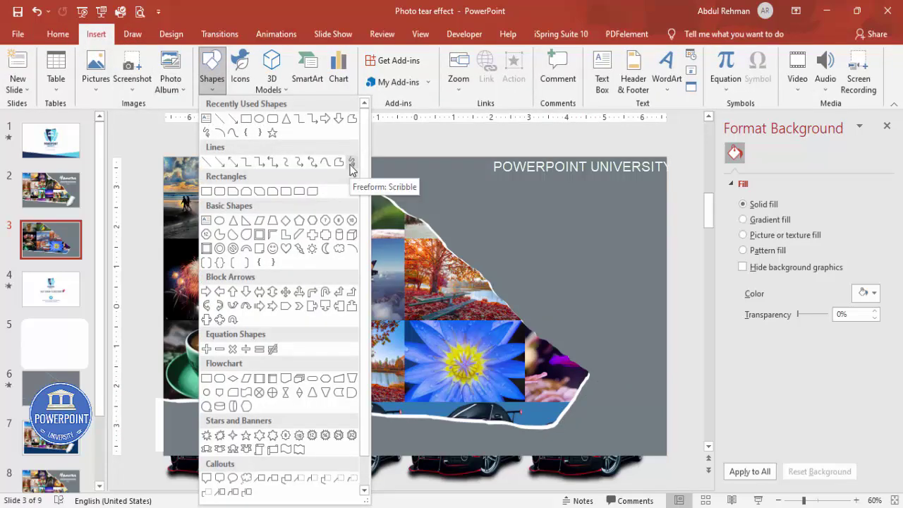
click(352, 164)
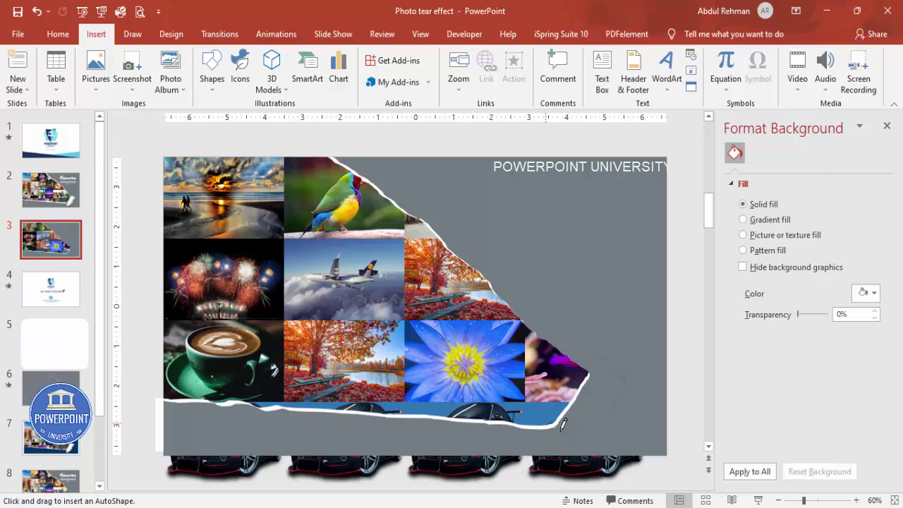
drag(552, 416, 554, 422)
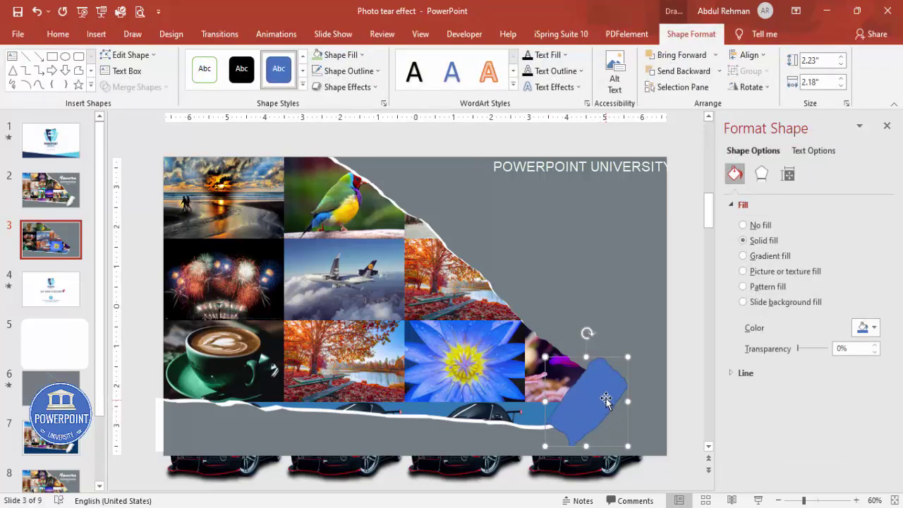
- Remove the flap's outline and give it a gradient fill starting with dark grey
click(348, 70)
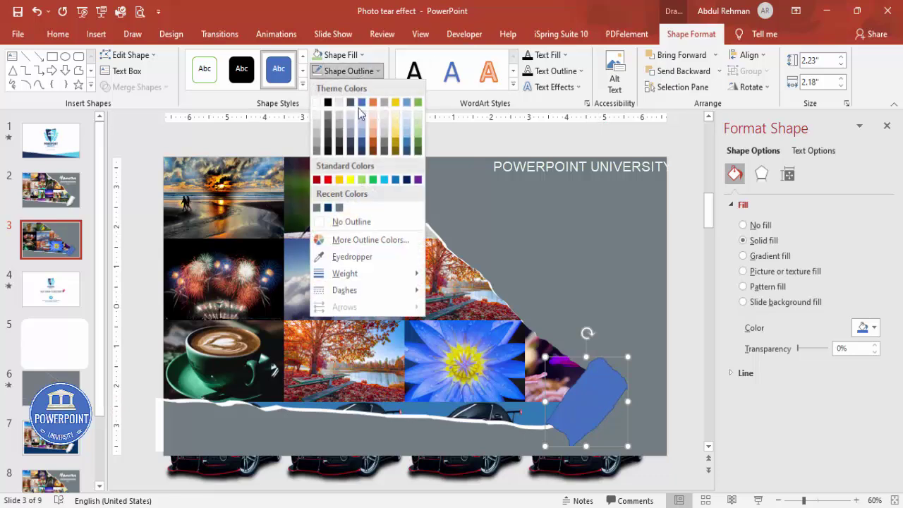
click(360, 223)
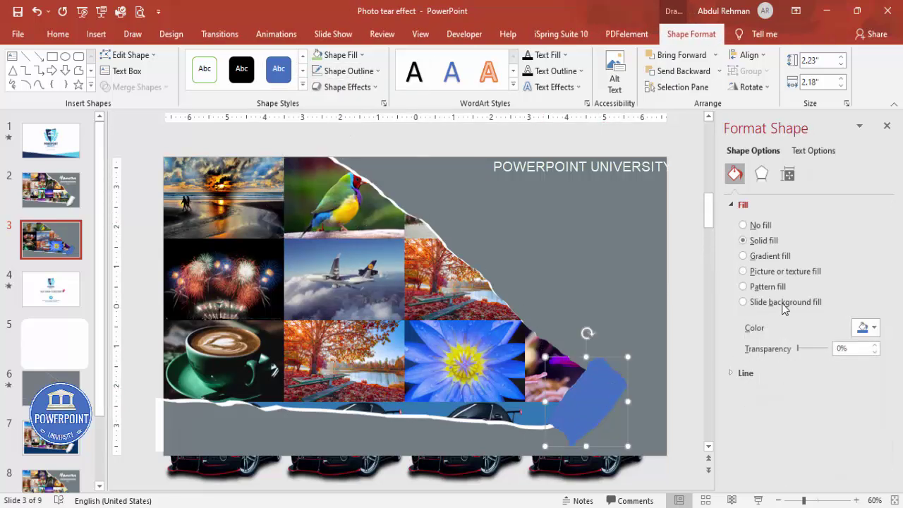
click(779, 255)
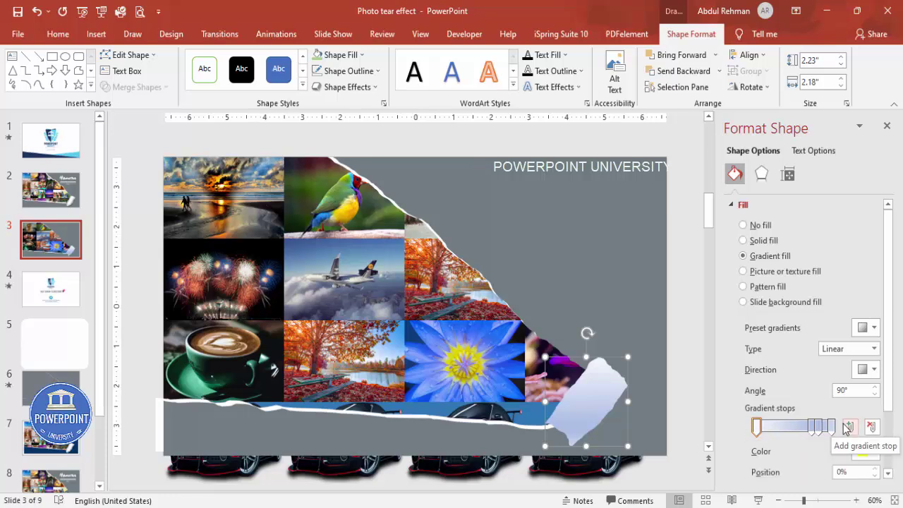
click(756, 428)
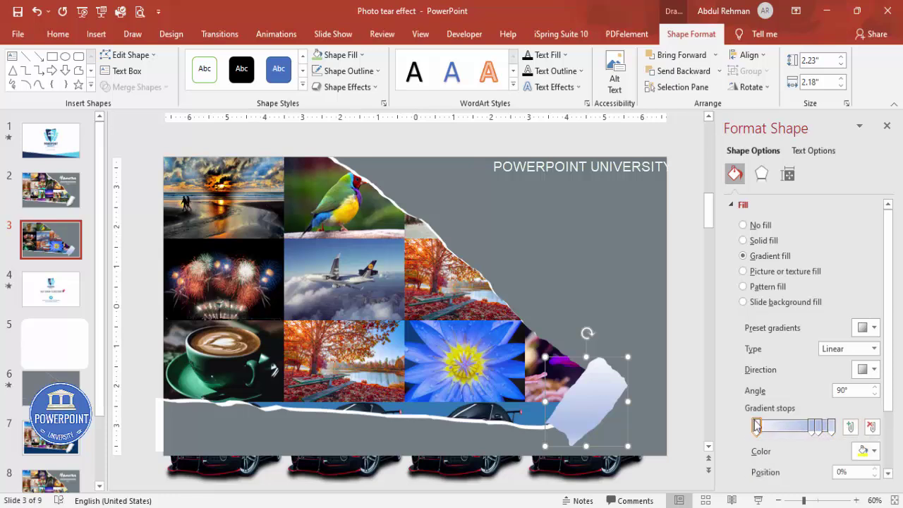
click(867, 450)
click(803, 326)
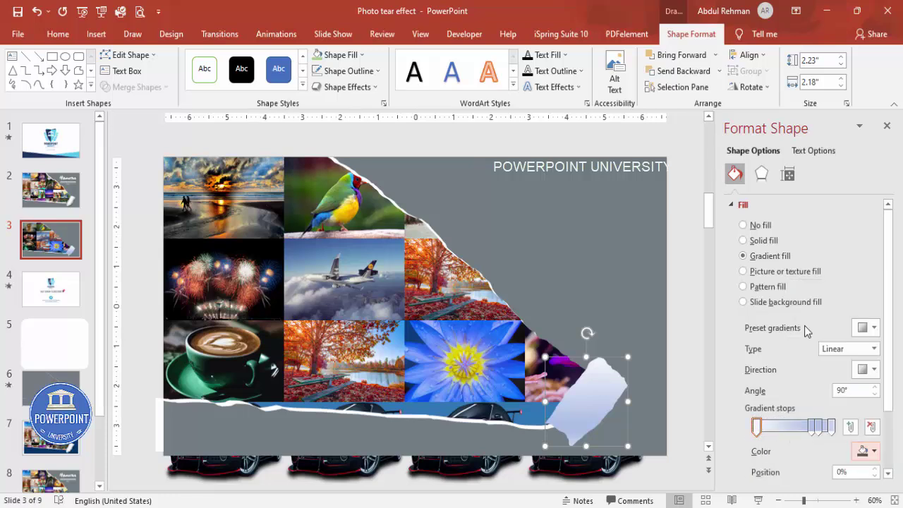
click(869, 370)
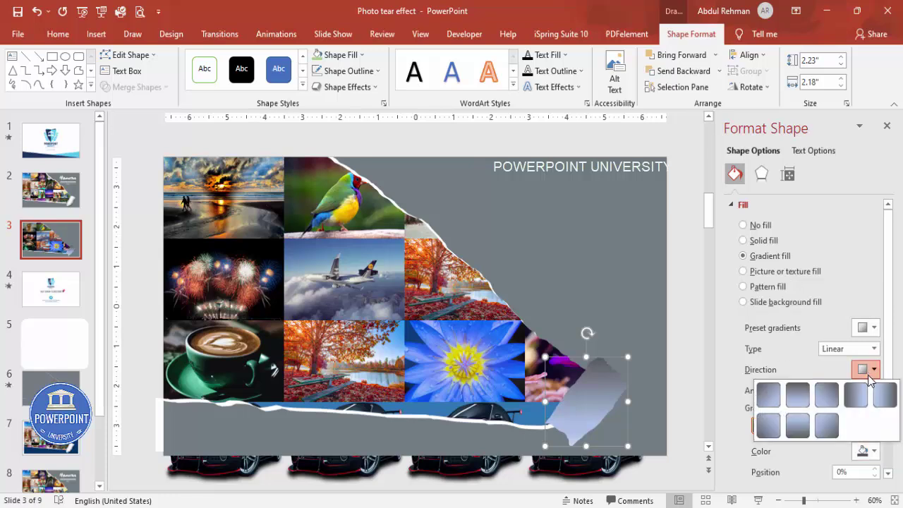
click(860, 408)
- Make the last gradient stop grey and add white stops at 39% and 72%
click(833, 426)
click(868, 450)
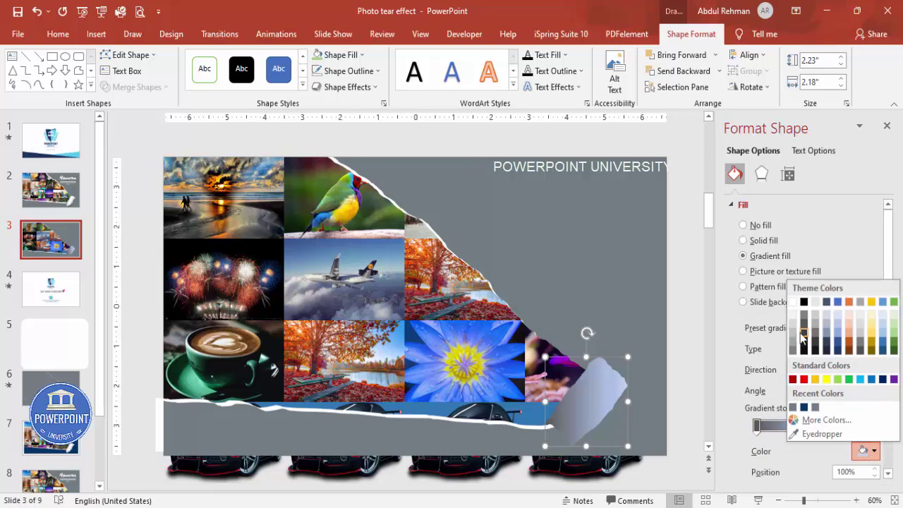
click(803, 331)
drag(806, 426, 786, 426)
click(858, 451)
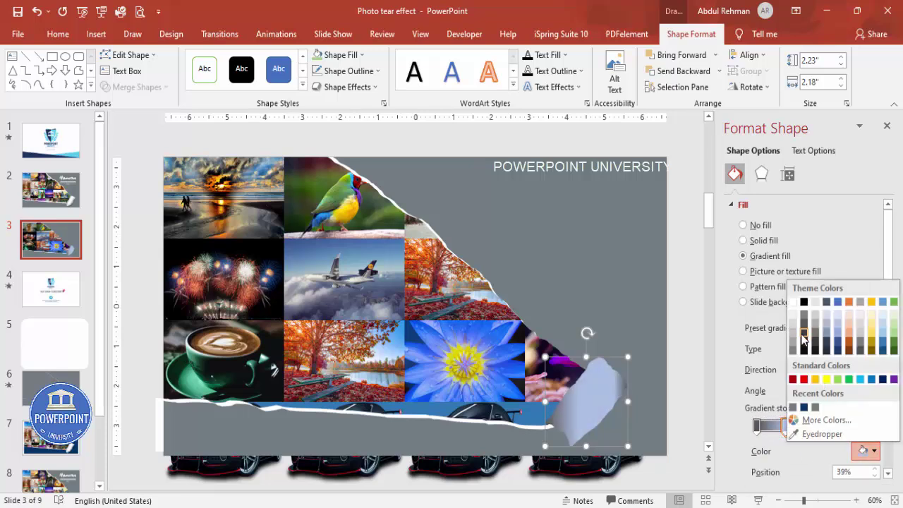
click(794, 318)
click(818, 425)
click(866, 451)
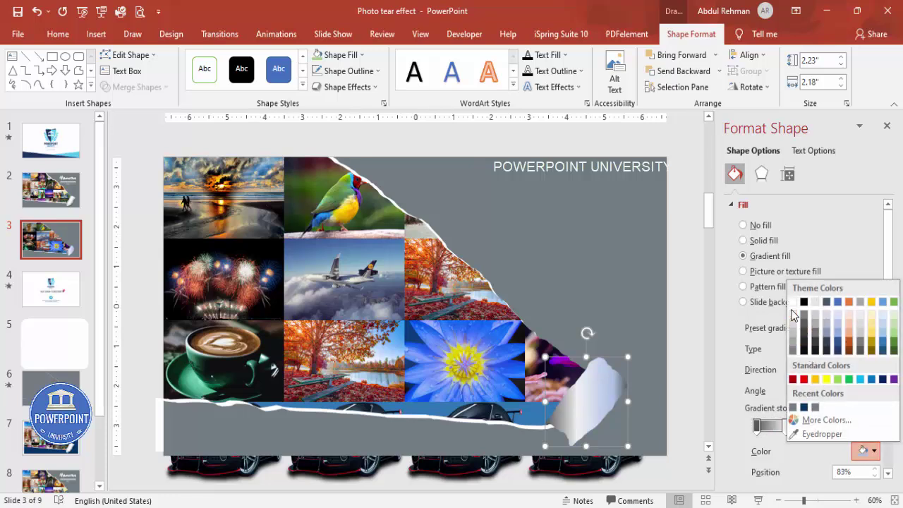
click(794, 317)
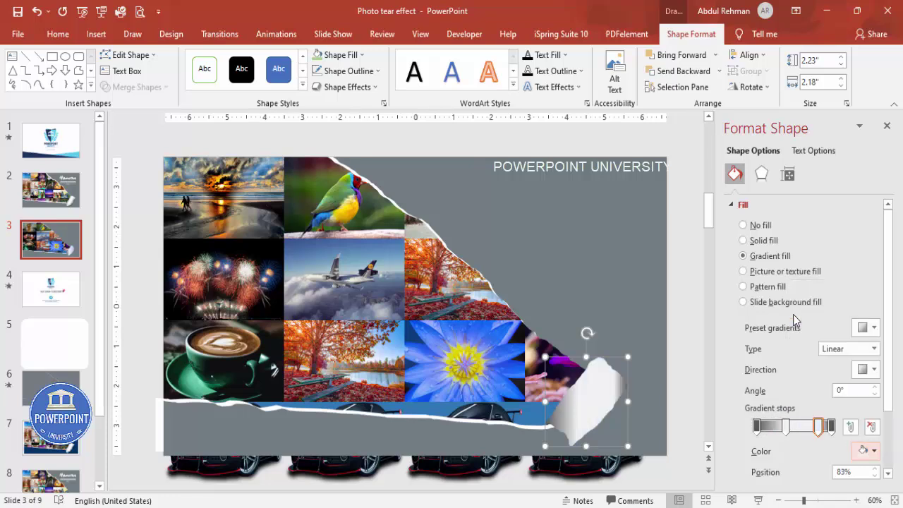
click(874, 387)
click(875, 394)
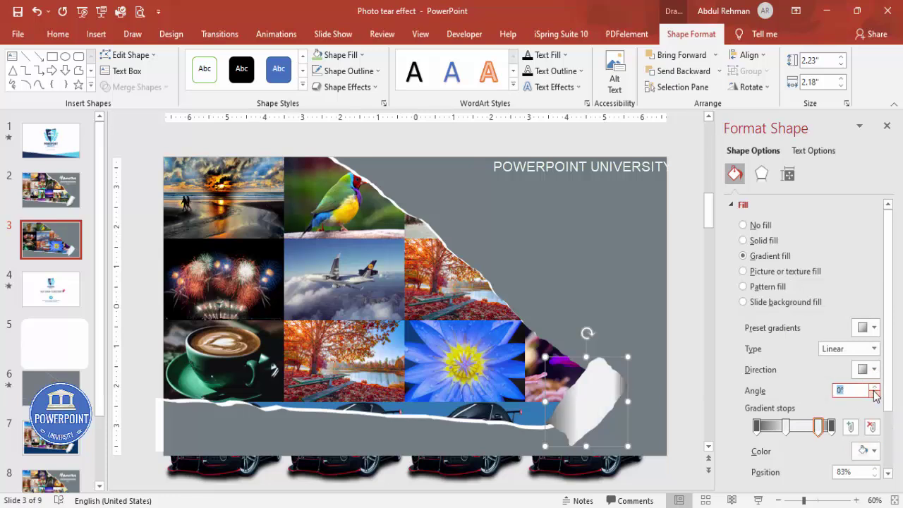
drag(819, 427, 810, 427)
- Set the gradient angle to 180° and make the 51% stop grey
click(784, 430)
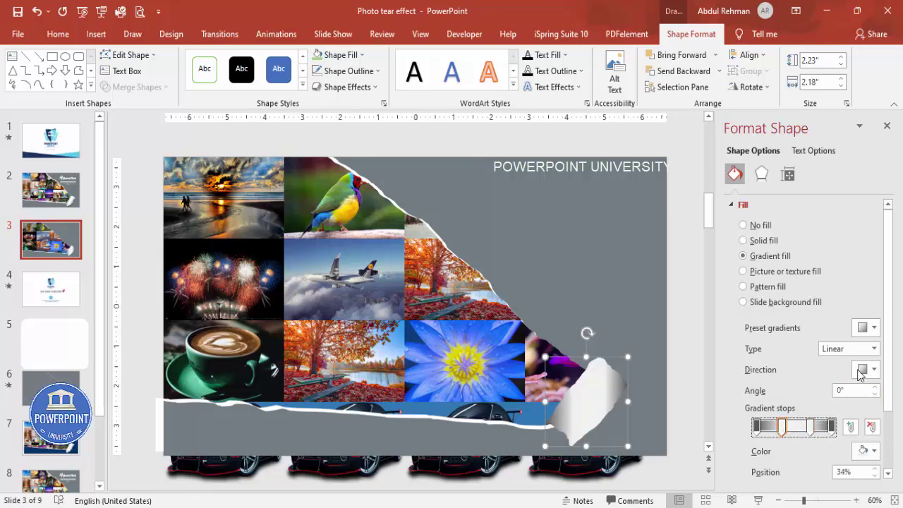
click(865, 369)
click(798, 424)
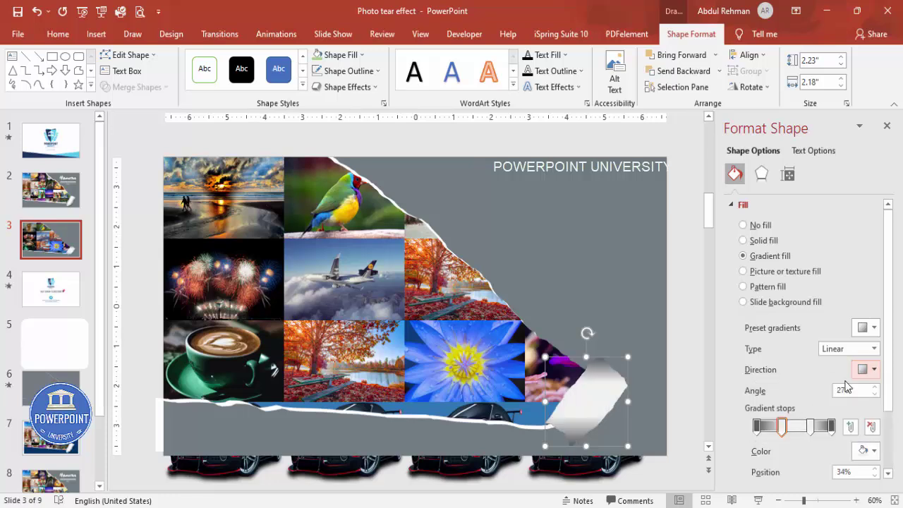
click(866, 369)
click(834, 427)
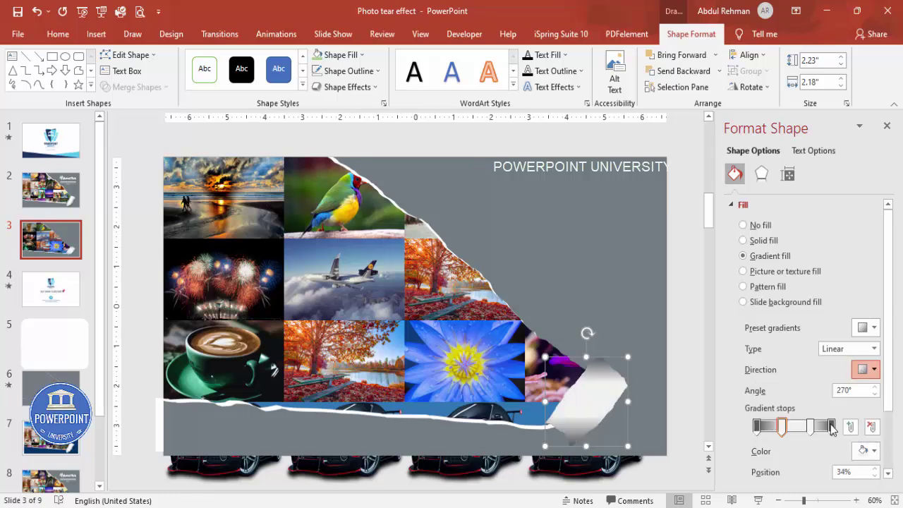
click(871, 370)
click(798, 393)
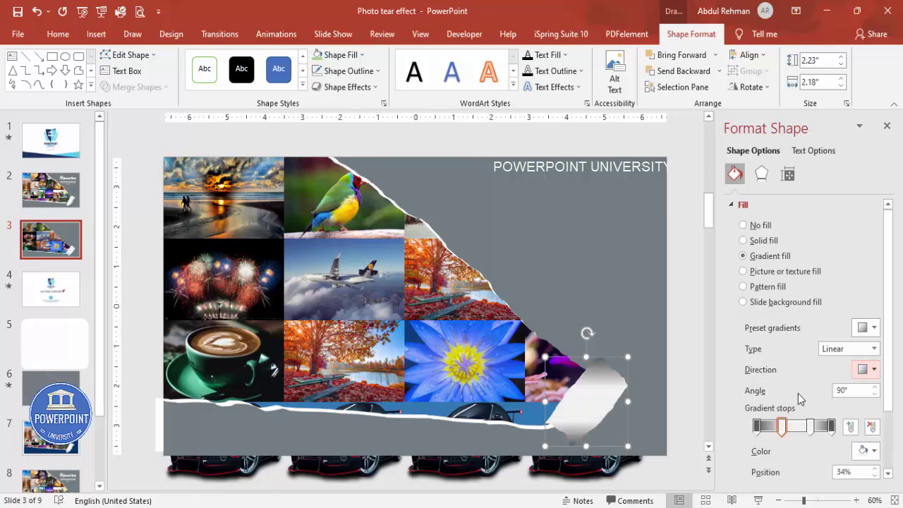
click(874, 388)
click(874, 388)
click(874, 388)
click(874, 388)
click(874, 388)
click(874, 388)
click(874, 388)
click(875, 388)
click(874, 388)
click(874, 388)
click(874, 388)
click(874, 387)
click(874, 387)
click(874, 387)
click(874, 394)
click(874, 394)
click(874, 394)
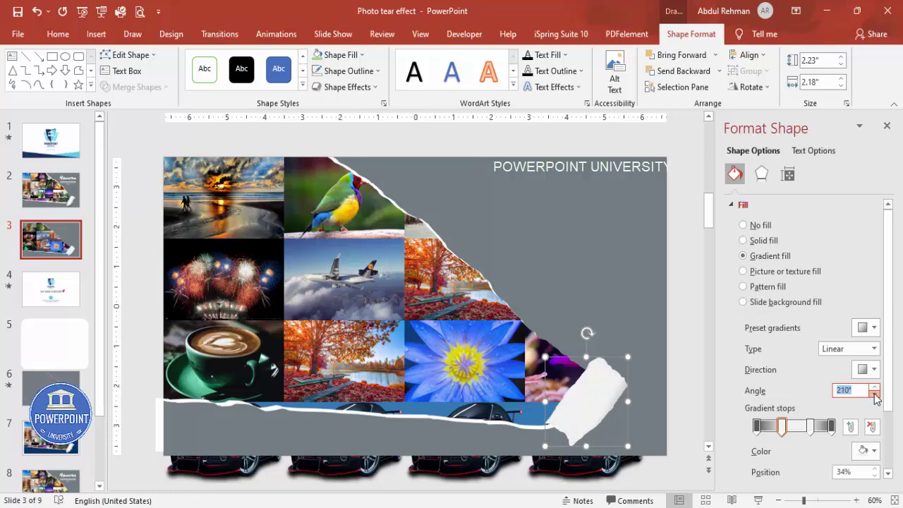
click(874, 394)
click(874, 394)
click(874, 394)
click(874, 395)
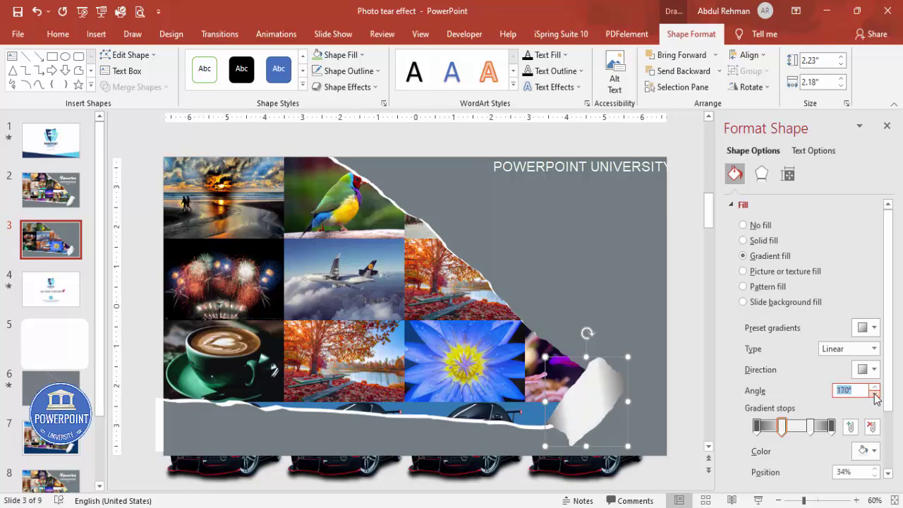
click(874, 387)
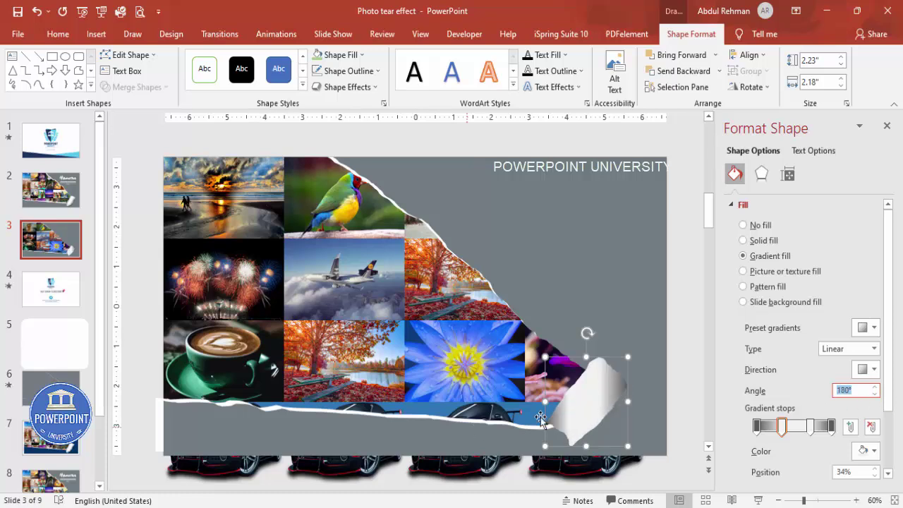
click(795, 427)
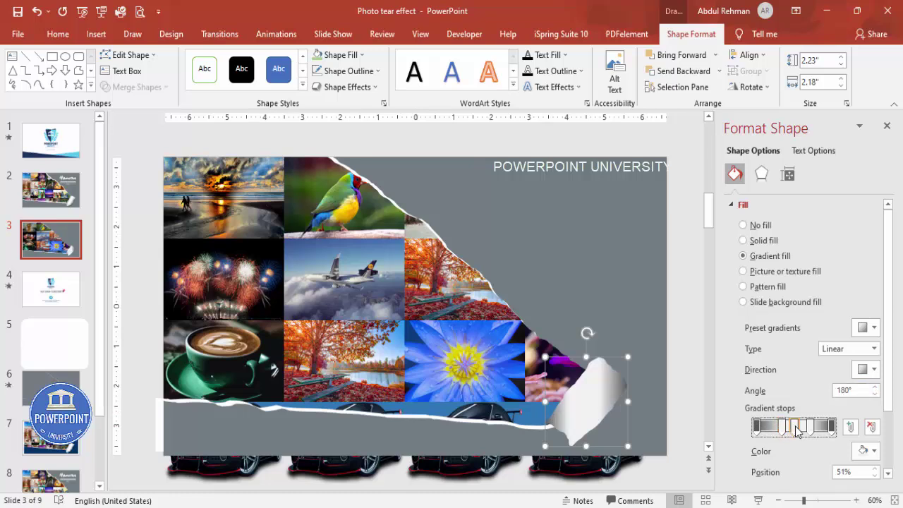
click(864, 450)
click(792, 330)
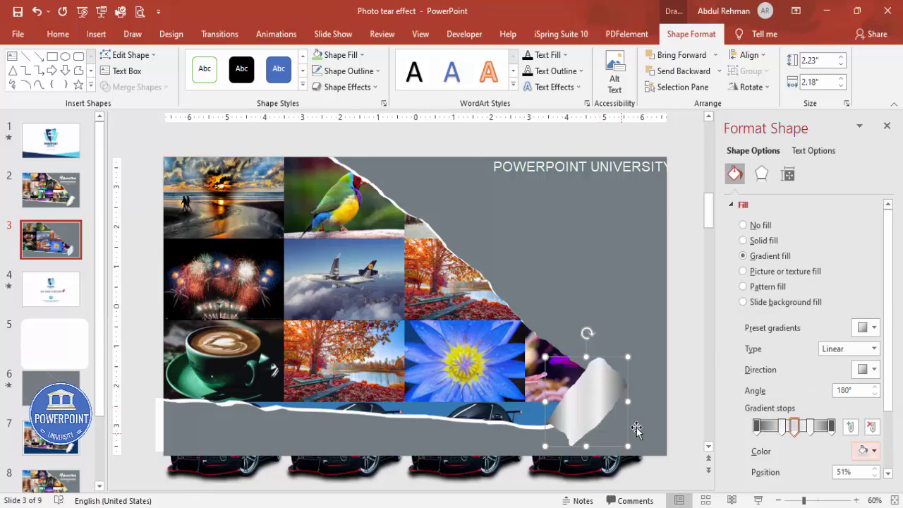
- Shrink the gradient flap to about 1.55 by 1.53 inches and Ctrl-drag a copy above it
drag(627, 357, 599, 396)
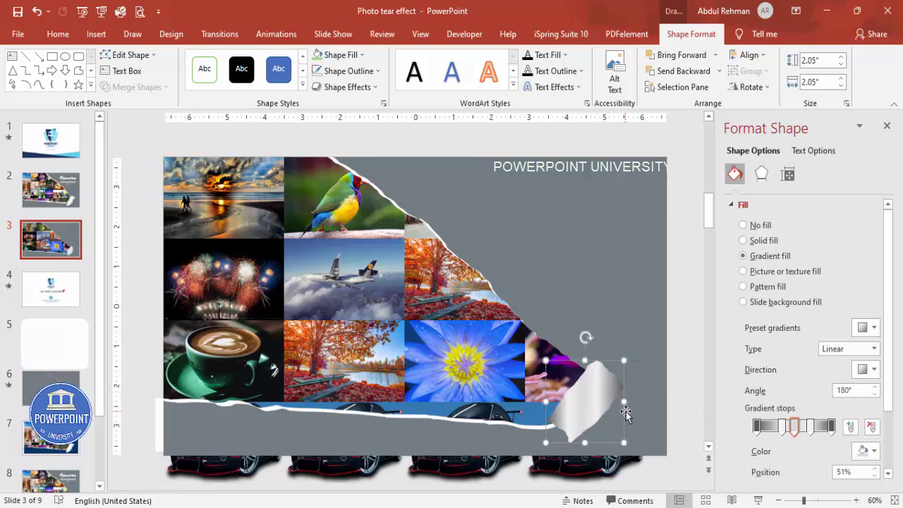
drag(621, 442, 629, 442)
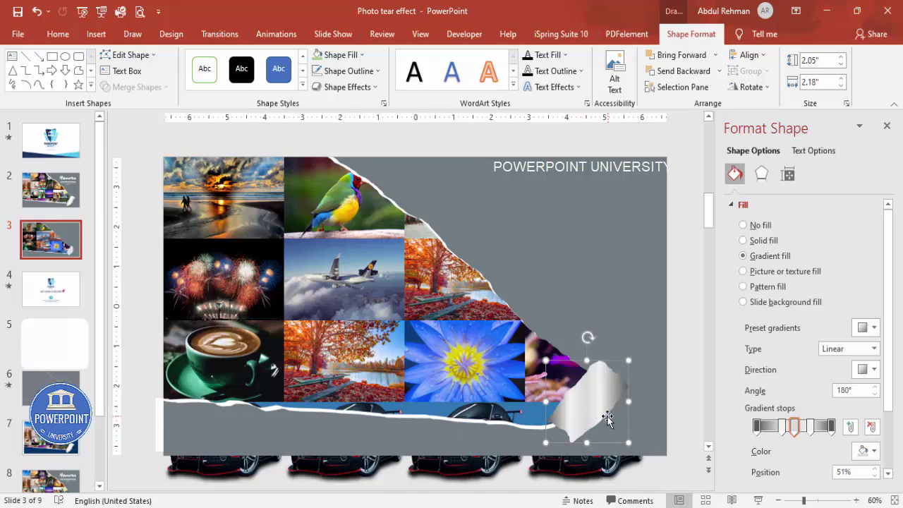
drag(608, 418, 573, 420)
- Change the copy's first gradient stop to black and its last stop to a dark colour
click(757, 426)
click(873, 453)
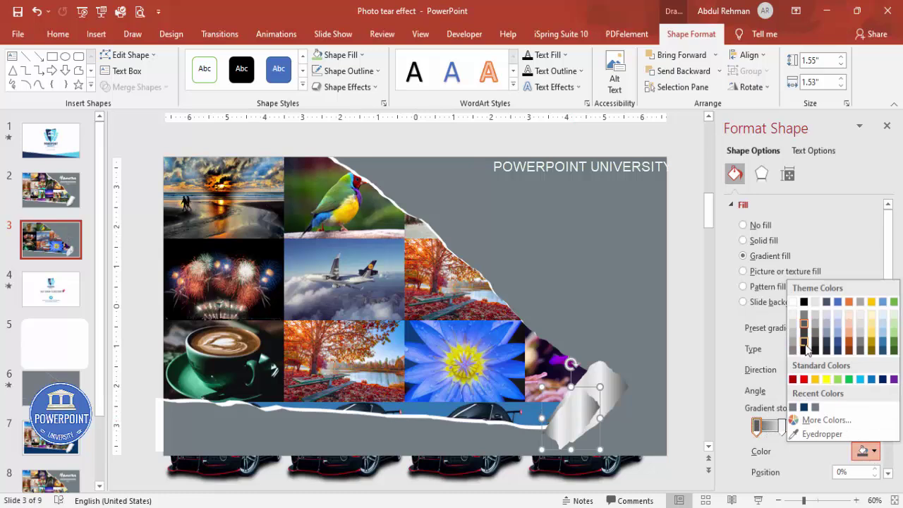
click(807, 351)
click(832, 426)
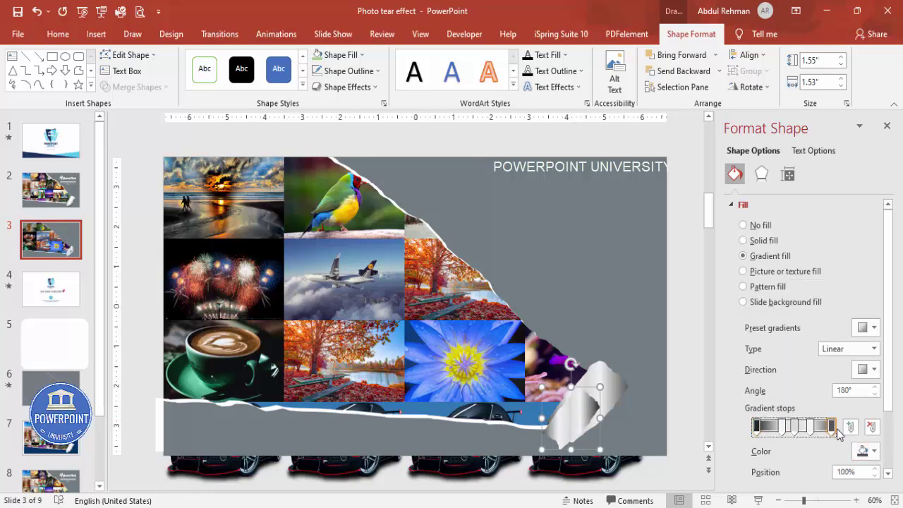
click(873, 451)
click(804, 345)
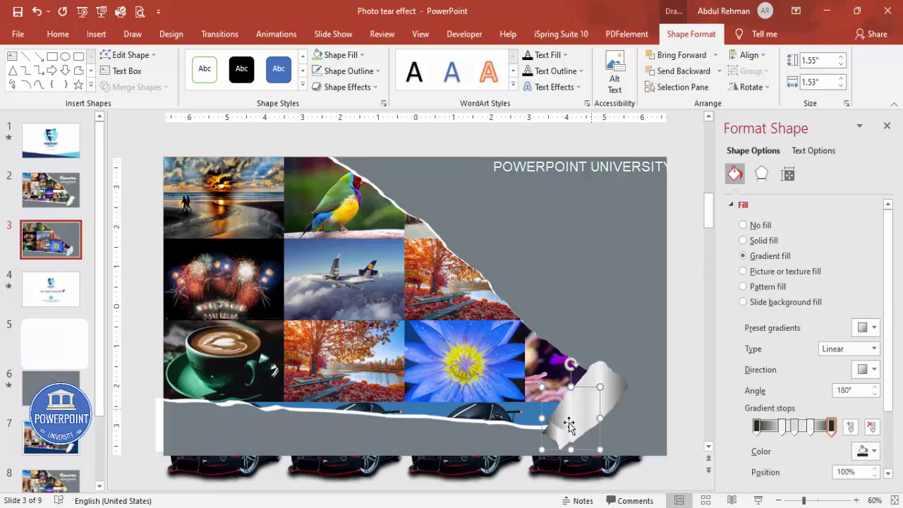
- Shrink the dark copy and tuck it behind the curled flap's lower end
drag(599, 448, 555, 439)
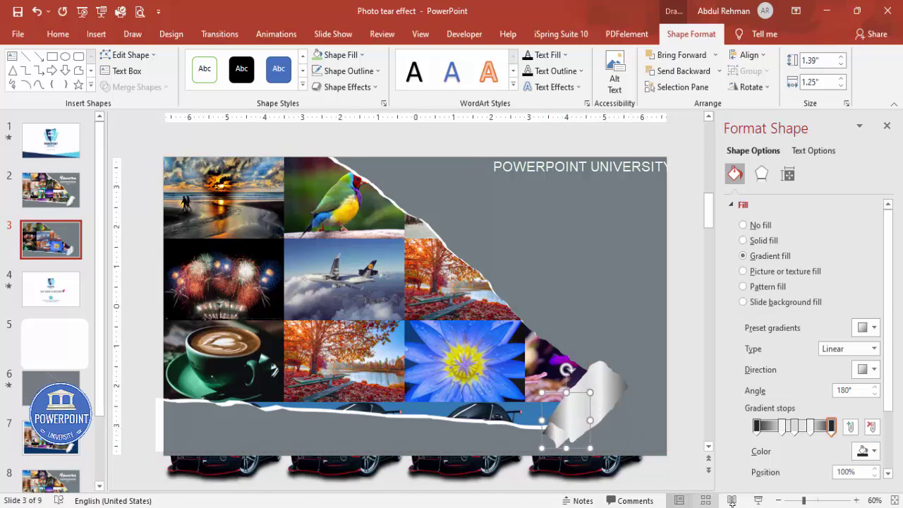
click(813, 502)
drag(518, 399, 520, 398)
key(ctrl+Left)
key(ctrl+Left)
key(ctrl+Left)
key(ctrl+Left)
key(ctrl+Left)
key(ctrl+Left)
key(ctrl+Left)
drag(526, 402, 479, 391)
drag(506, 422, 521, 410)
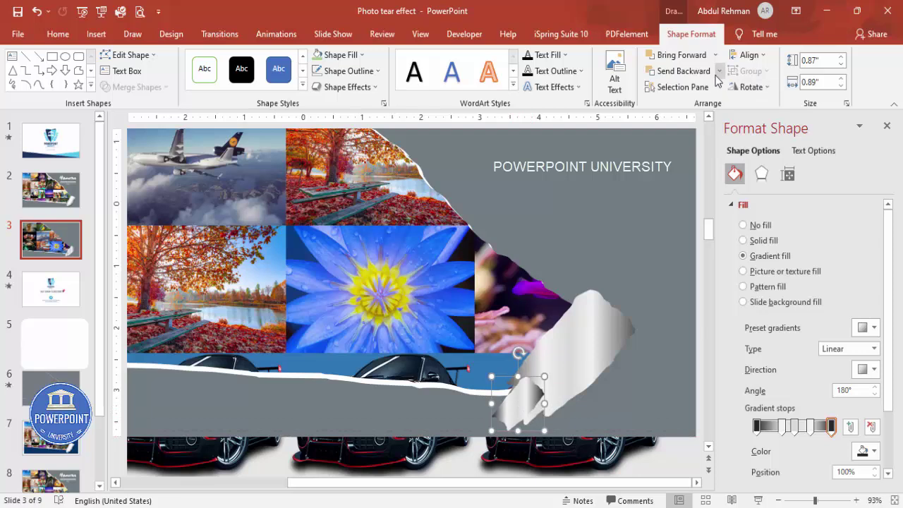
click(667, 71)
drag(505, 420, 510, 417)
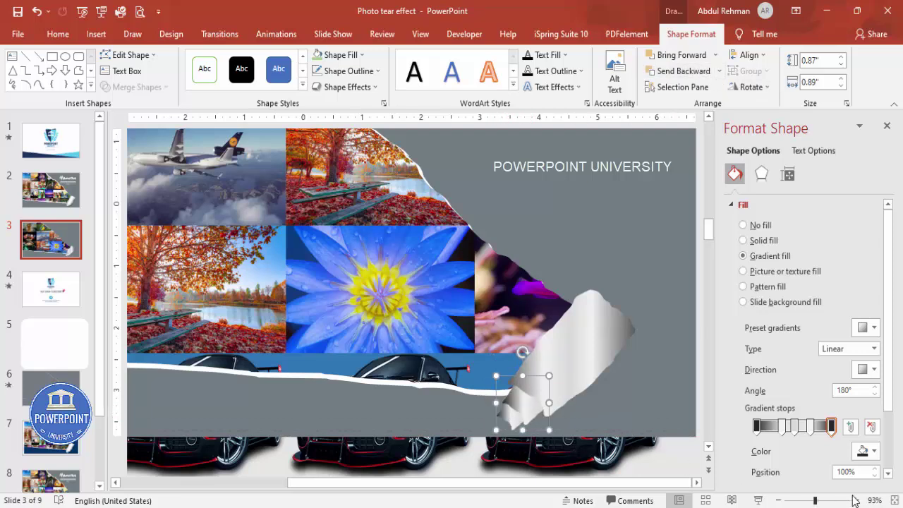
- Preview the slide as a slide show to check the curled-flap shading
click(761, 499)
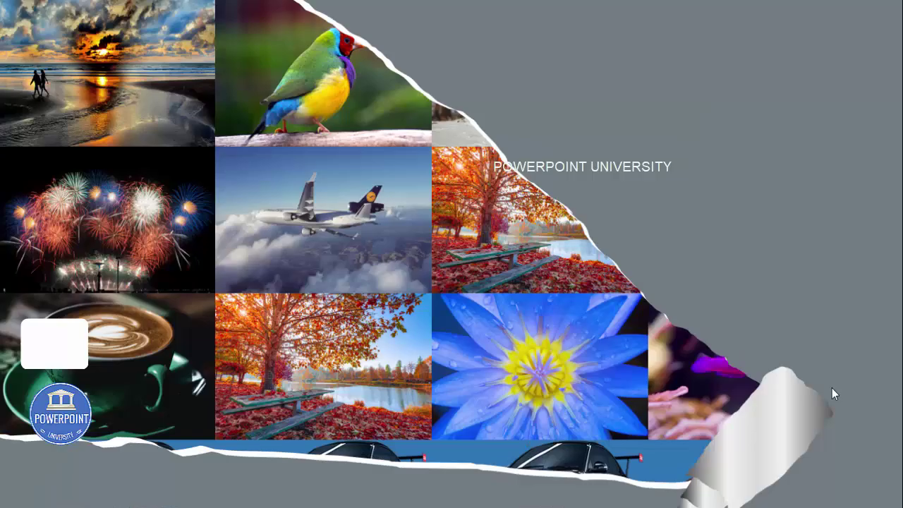
key(Escape)
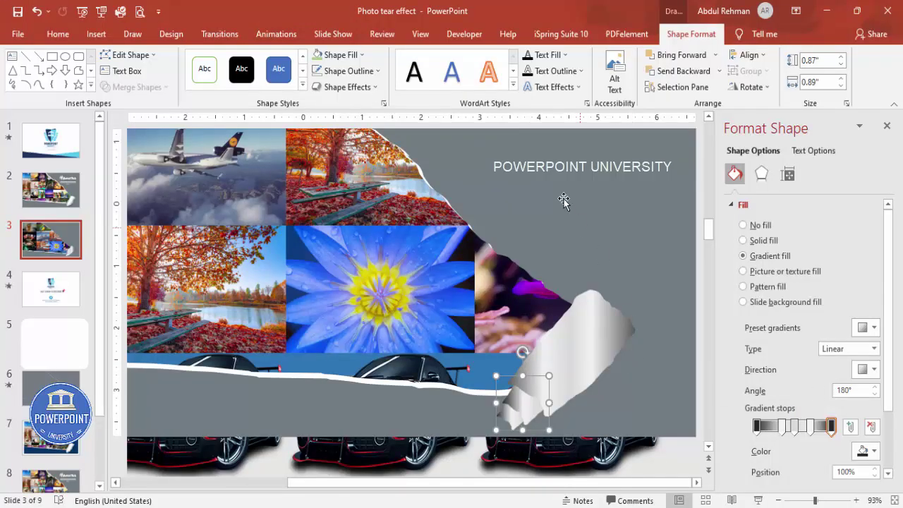
click(520, 157)
- Draw a tall rectangle at the right with no outline and 52%-transparent black fill
click(95, 34)
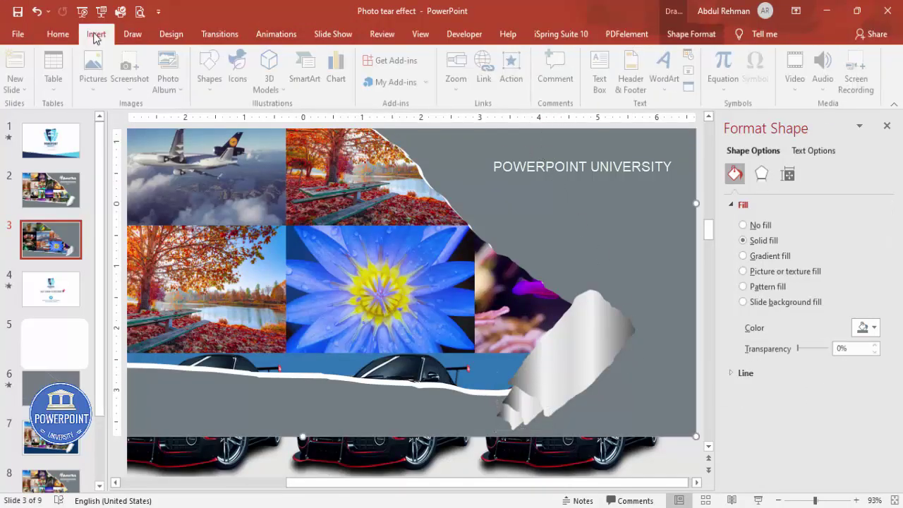
click(212, 79)
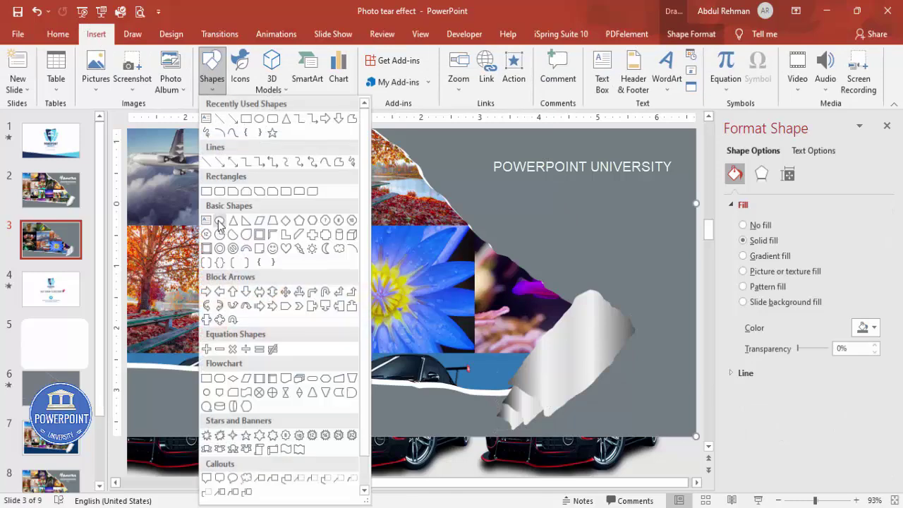
click(219, 191)
drag(605, 235, 655, 353)
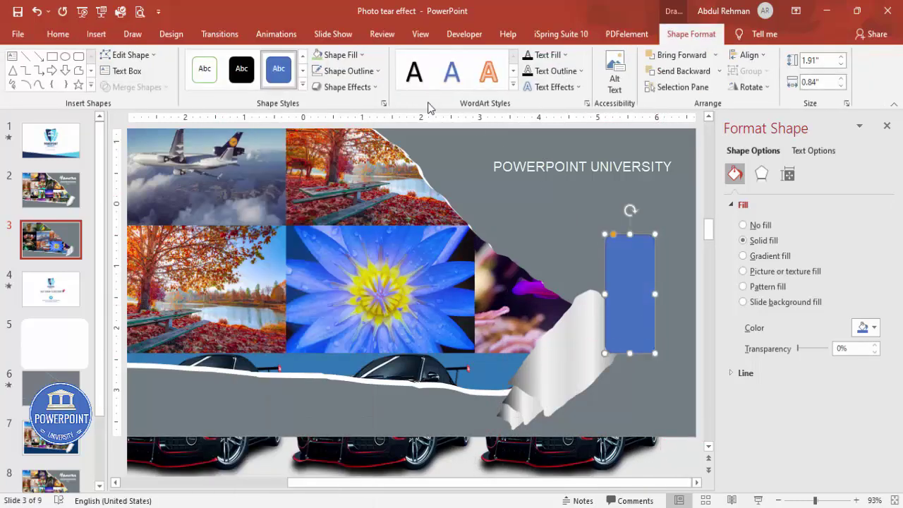
click(376, 73)
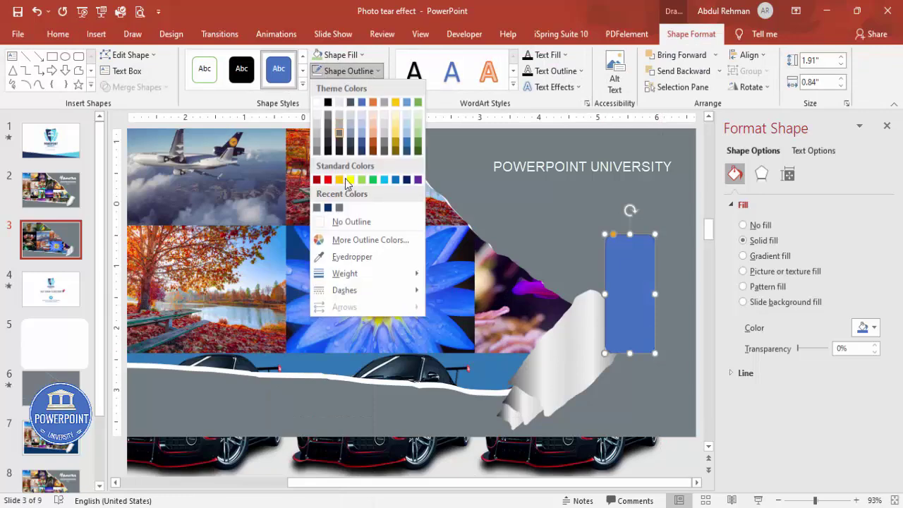
click(350, 65)
click(341, 55)
click(328, 86)
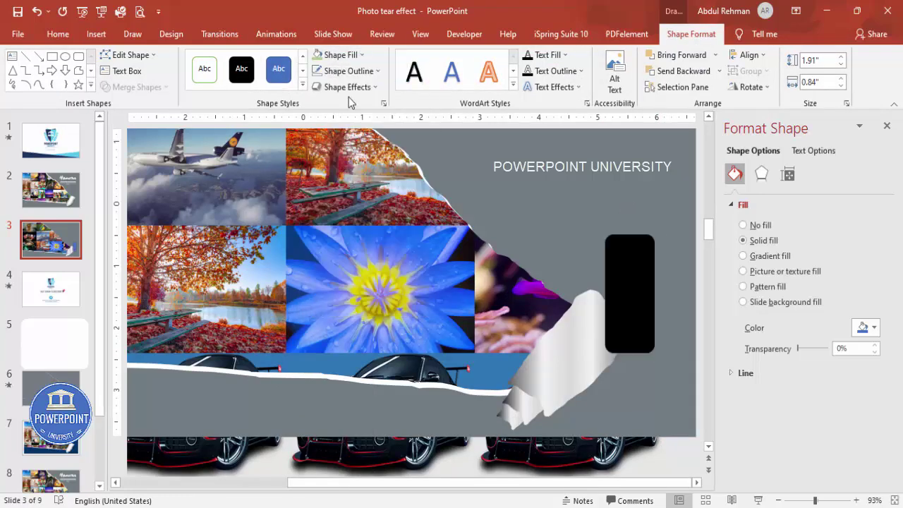
drag(797, 351, 813, 349)
- Give the black rectangle 13 pt soft edges, rotate it about 45°, and move it onto the curl
click(763, 175)
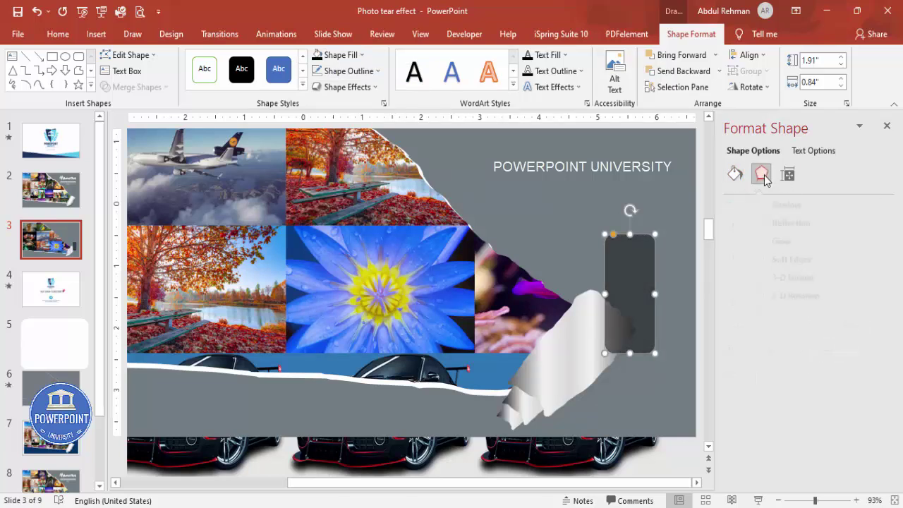
click(749, 258)
click(875, 296)
click(875, 297)
click(874, 297)
click(874, 296)
click(874, 297)
click(875, 297)
click(875, 297)
drag(630, 210, 667, 262)
drag(643, 312, 597, 369)
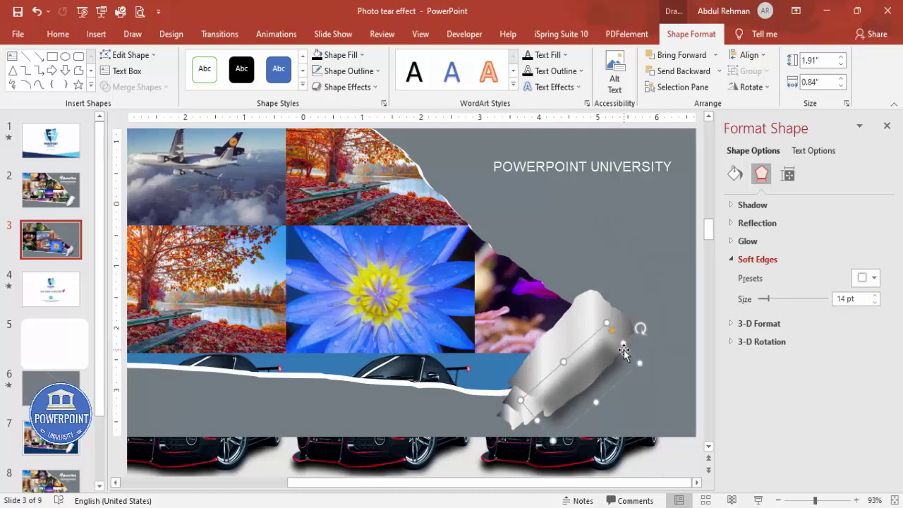
- Widen the curled flap to 2.2 inches and send it back one layer
drag(626, 339, 635, 330)
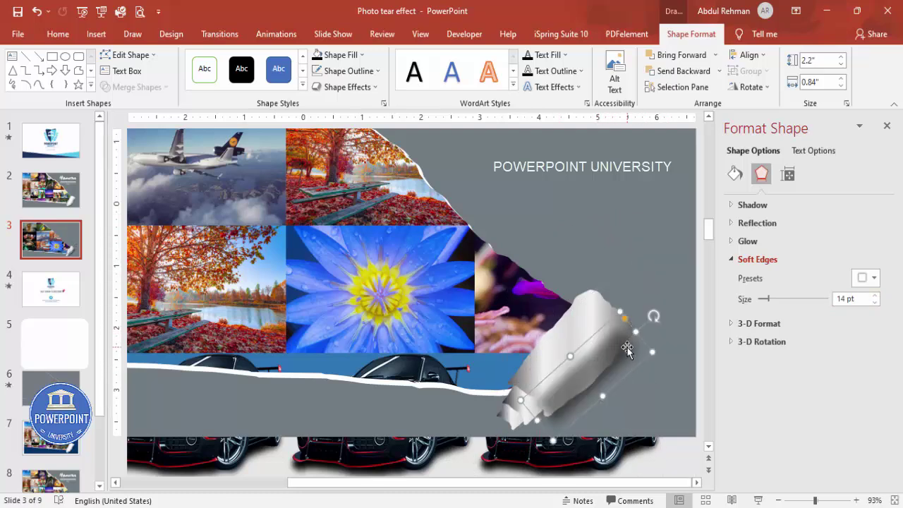
click(689, 72)
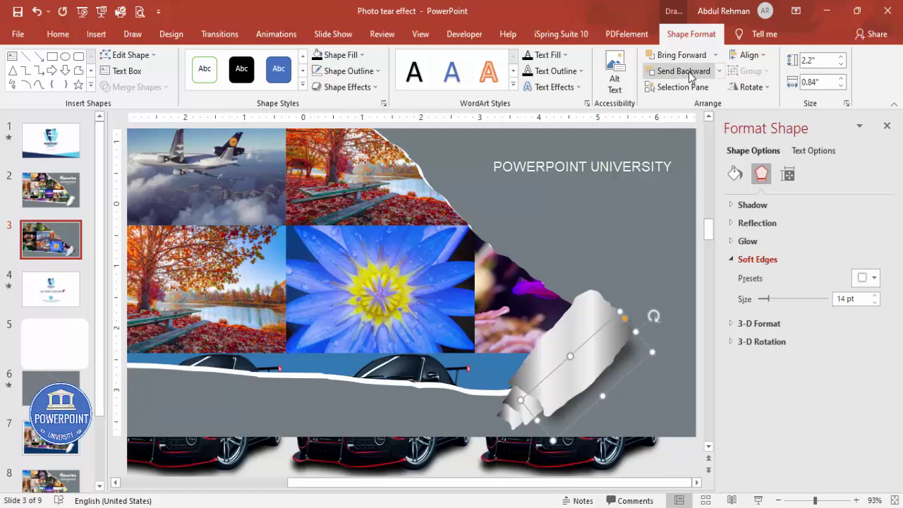
click(574, 151)
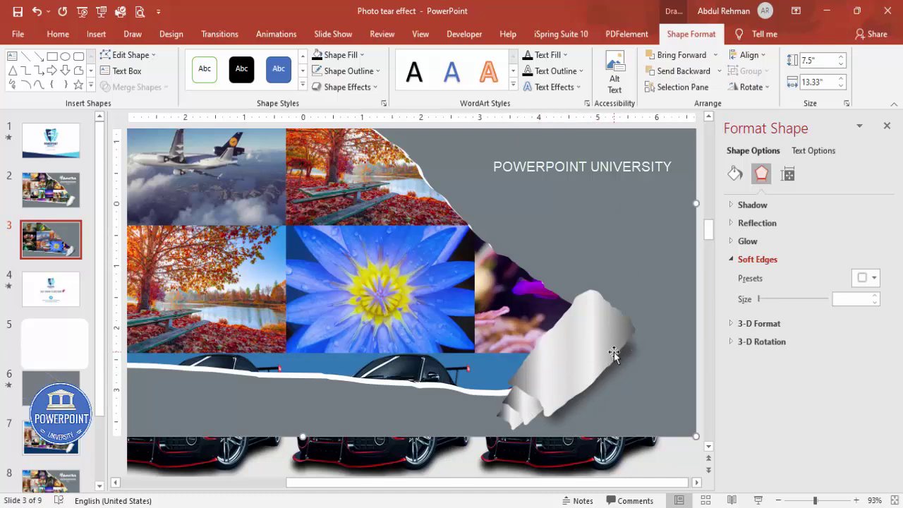
click(758, 500)
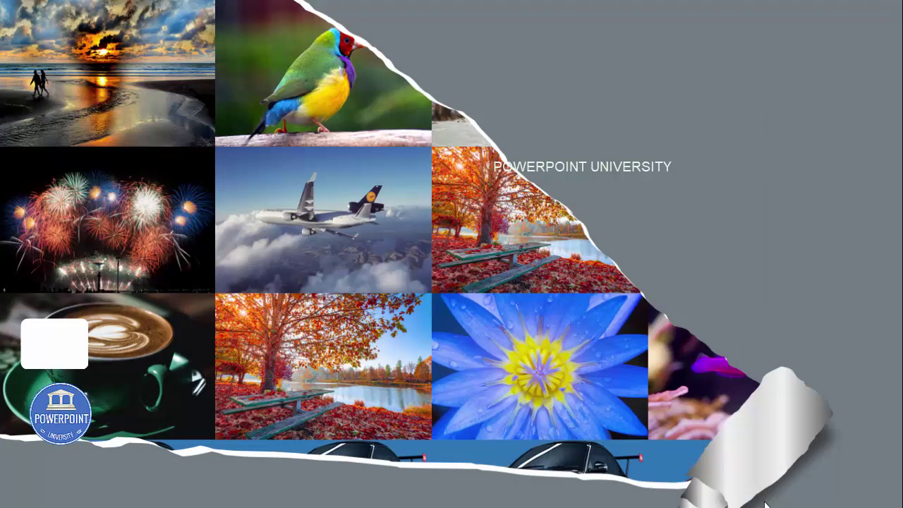
key(Escape)
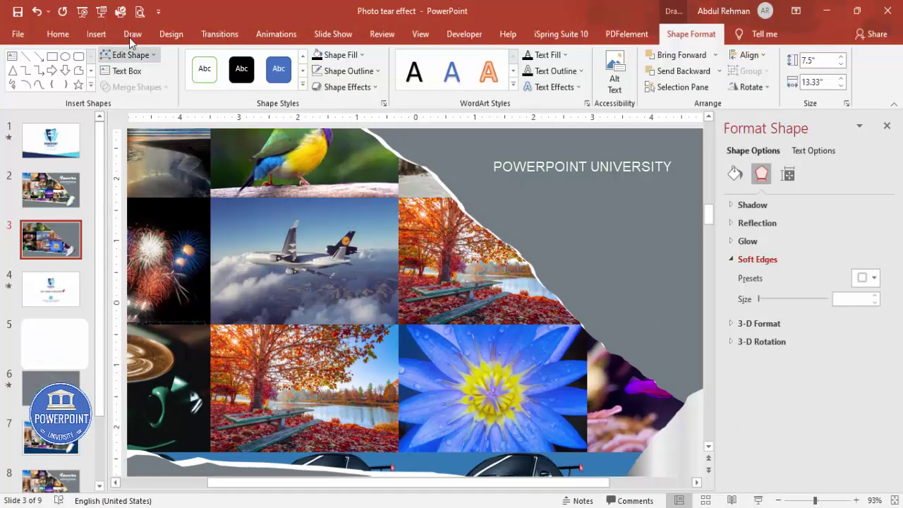
click(96, 34)
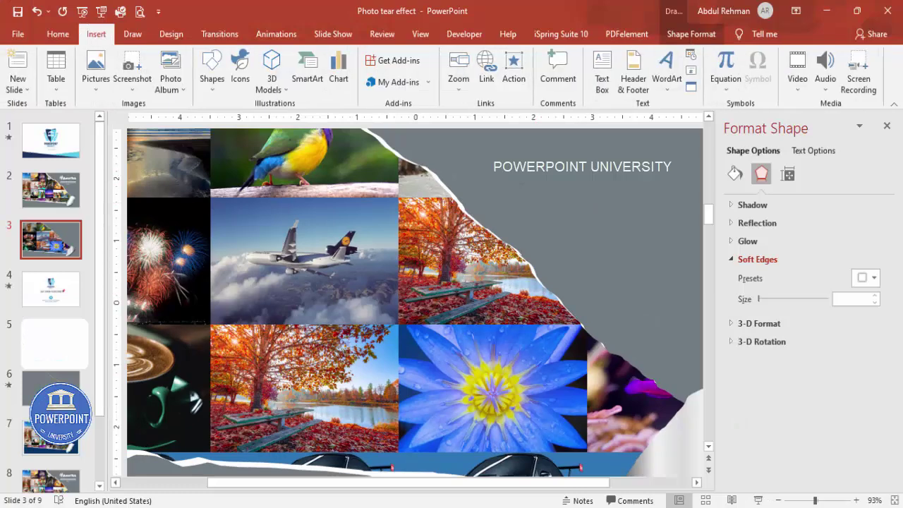
click(895, 500)
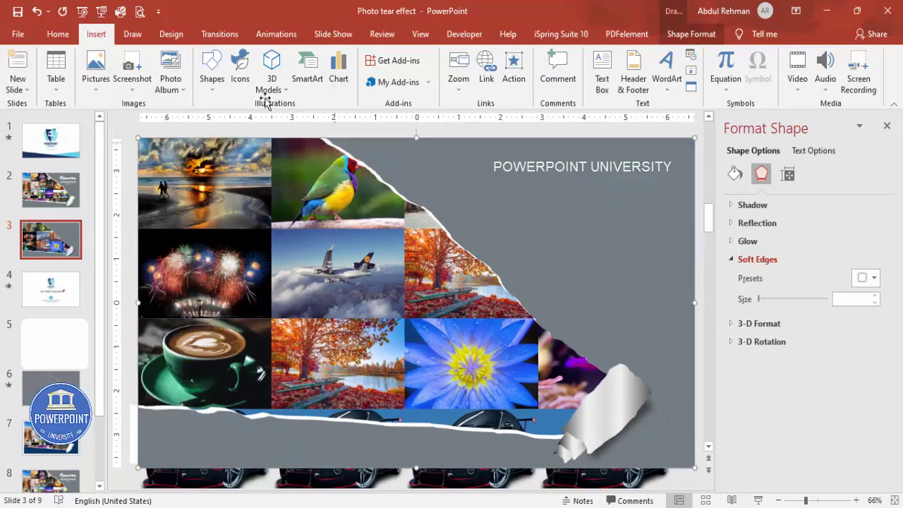
- Add a text box below the title reading 'Memories' in Hand Of Sean font
click(602, 74)
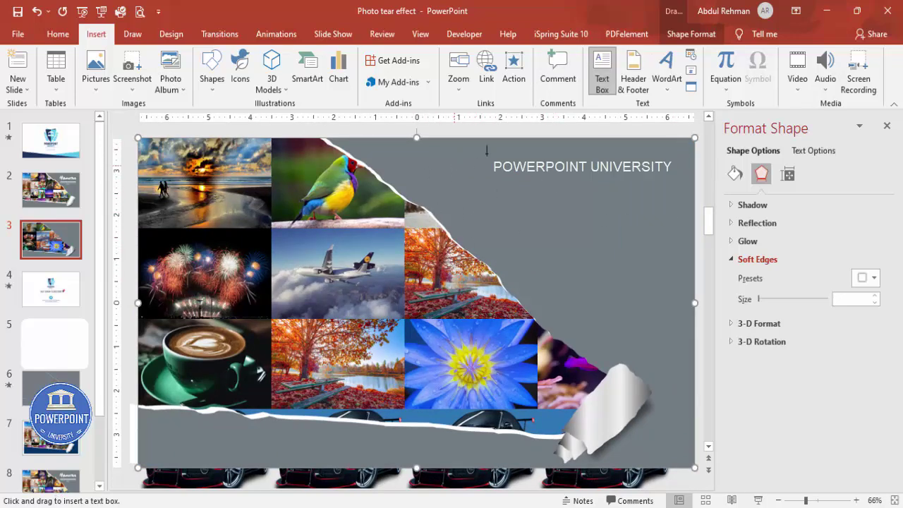
drag(497, 186, 666, 232)
text(M)
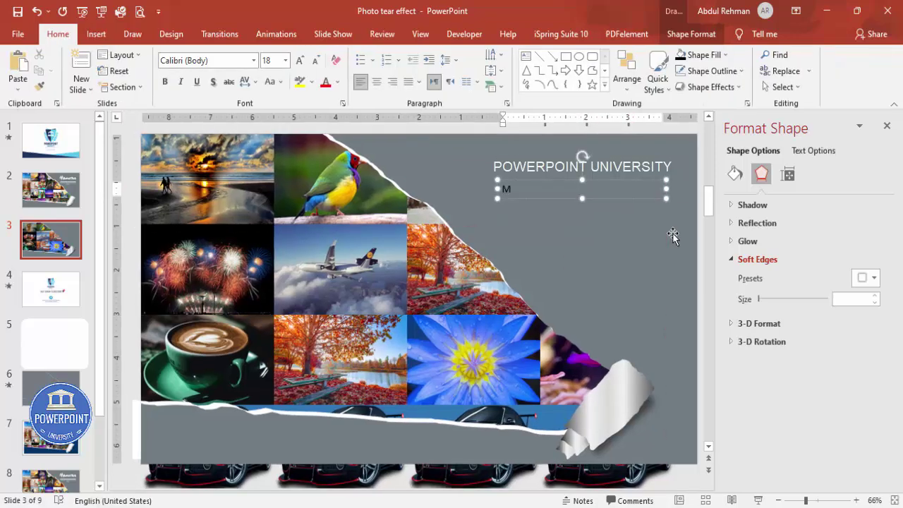
text(emories)
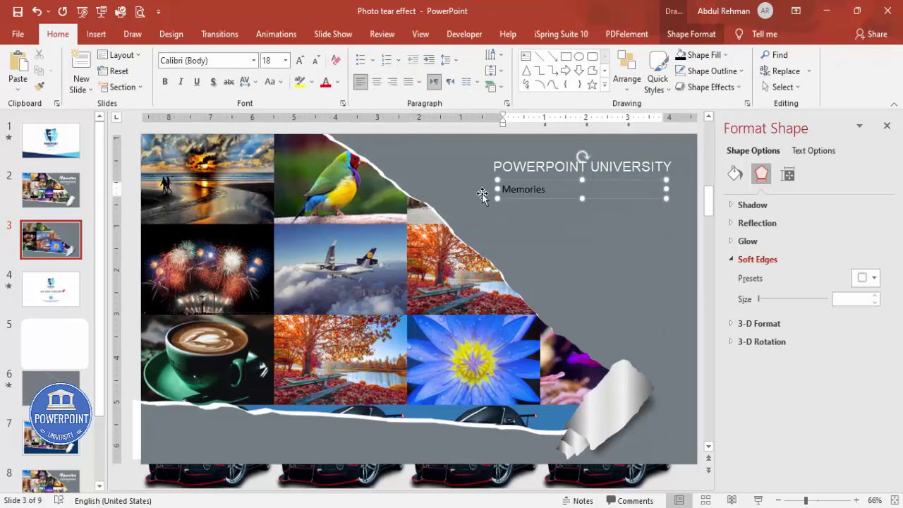
click(522, 179)
click(227, 60)
text(Hand Of Sean)
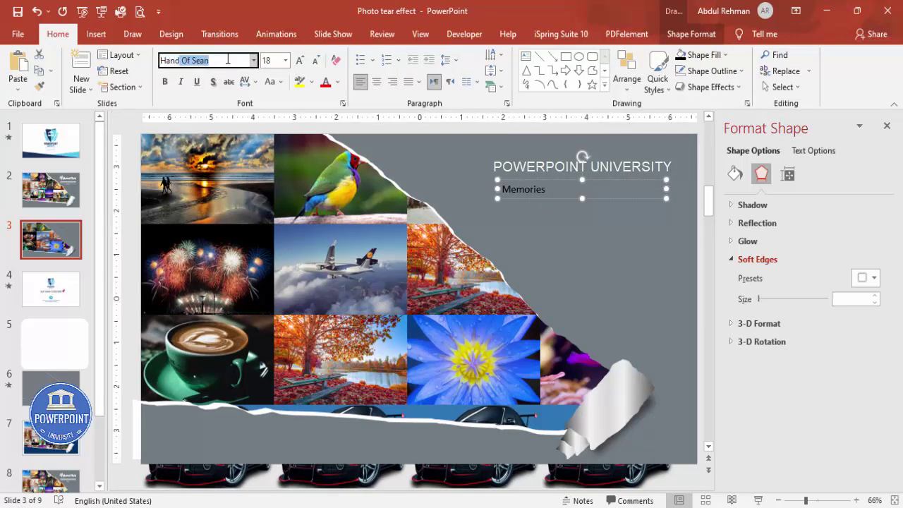
key(Return)
- Centre the Memories text, make it white at 44 pt, and nudge it into place
click(377, 82)
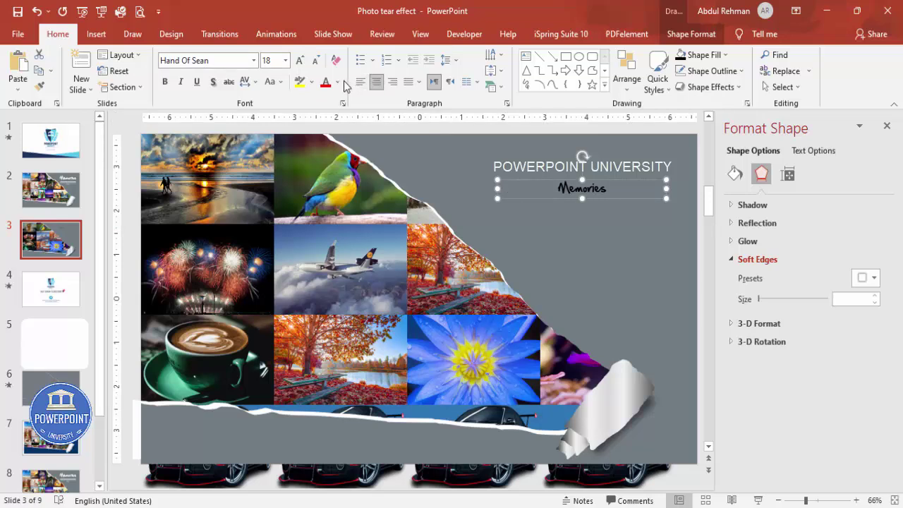
click(337, 83)
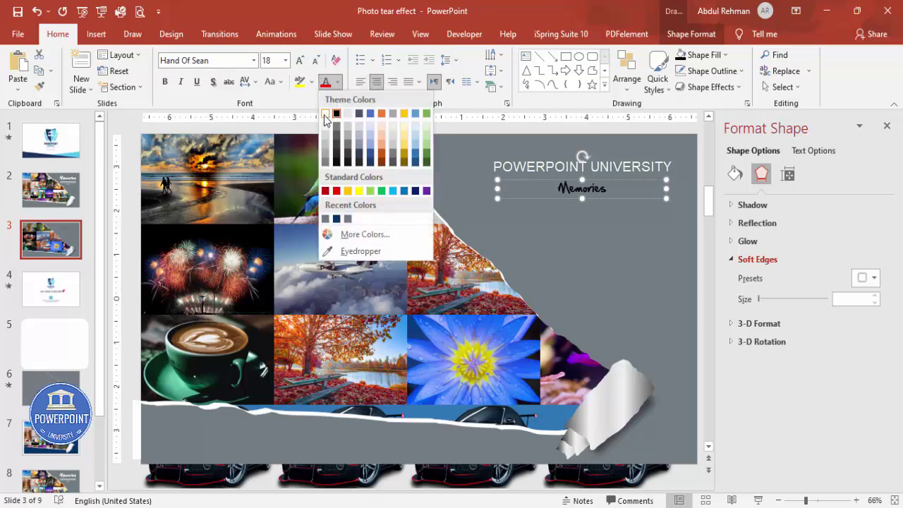
click(302, 63)
click(301, 61)
click(301, 61)
click(301, 61)
click(302, 61)
click(301, 61)
click(301, 61)
click(301, 61)
drag(592, 184, 585, 181)
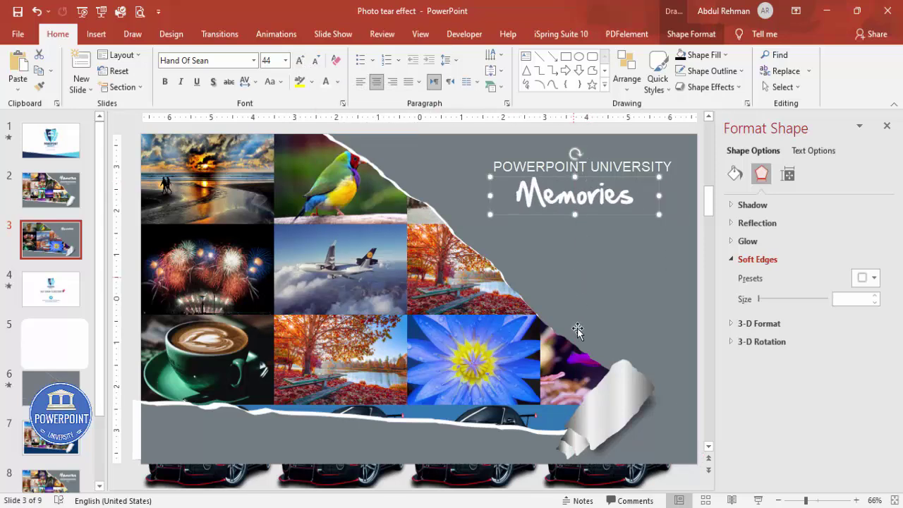
click(655, 130)
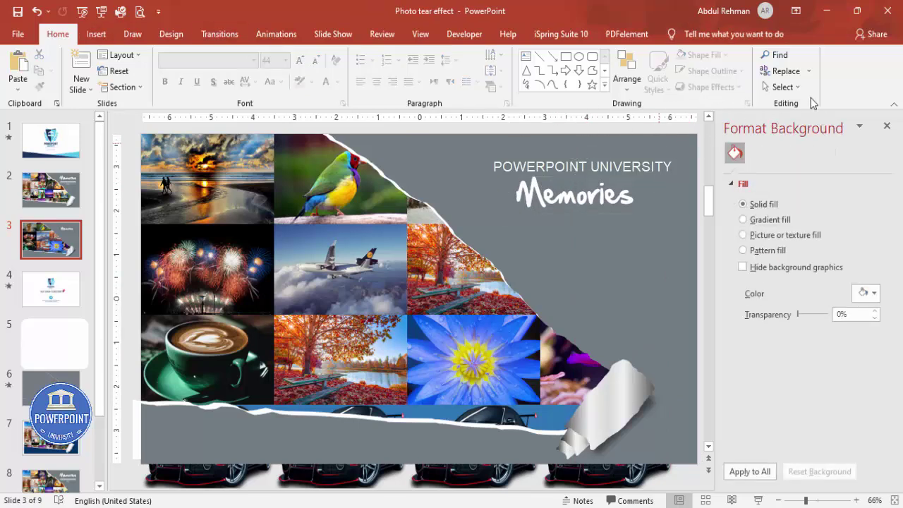
- Unhide the overlay Freeform: Shape 9 in the Selection Pane and select it
click(783, 87)
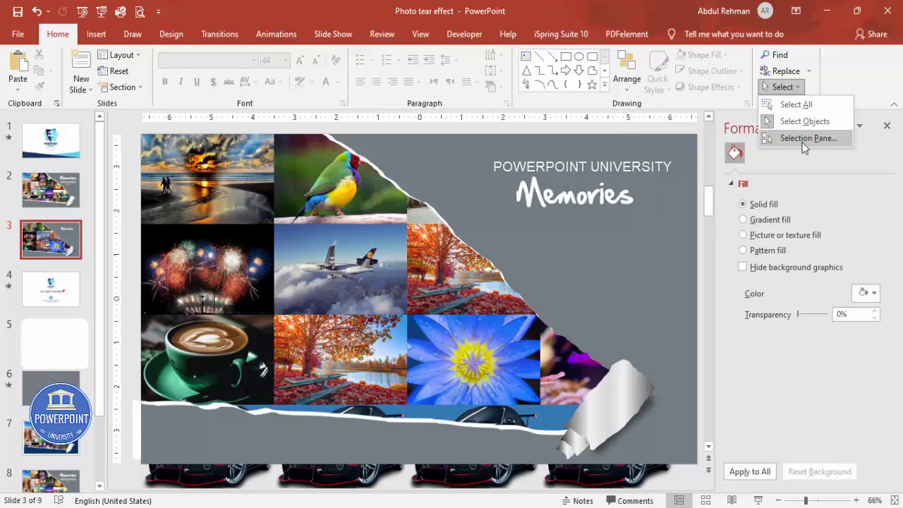
click(803, 140)
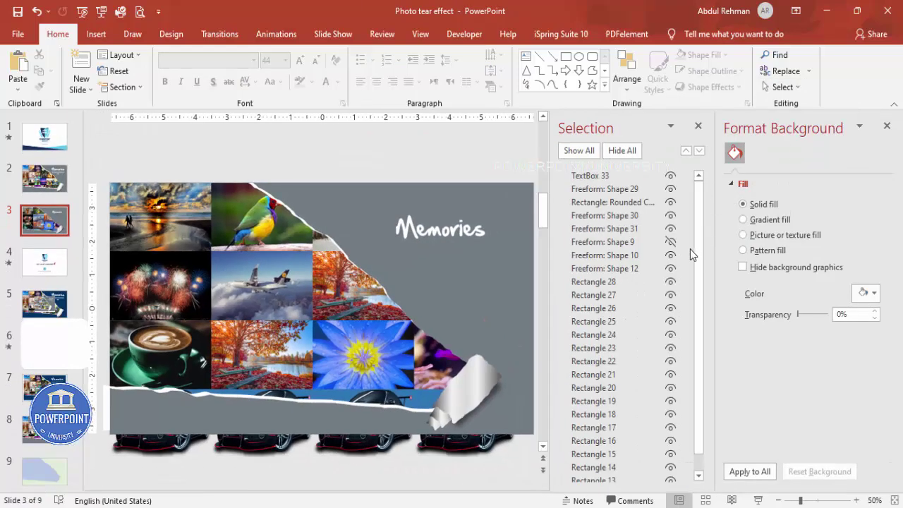
click(670, 242)
key(ctrl+z)
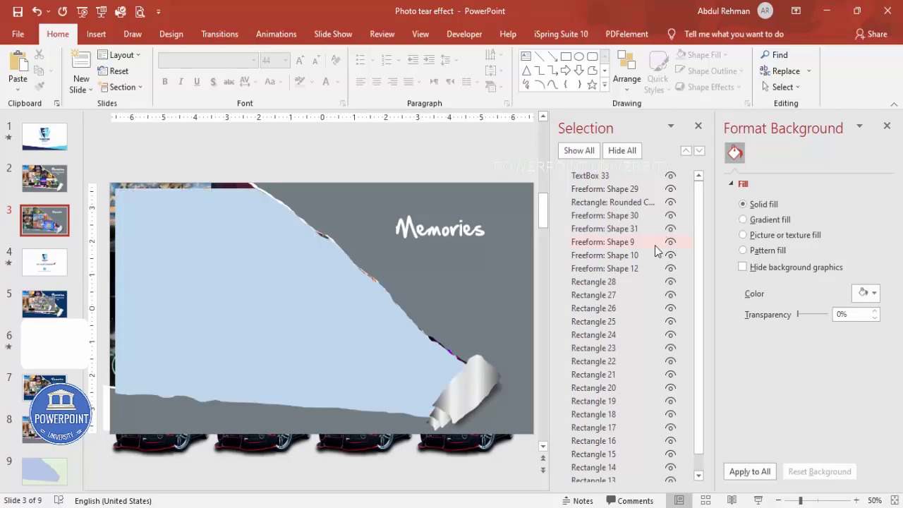
mouse_move(255, 311)
mouse_down()
mouse_move(249, 302)
mouse_move(254, 307)
mouse_up()
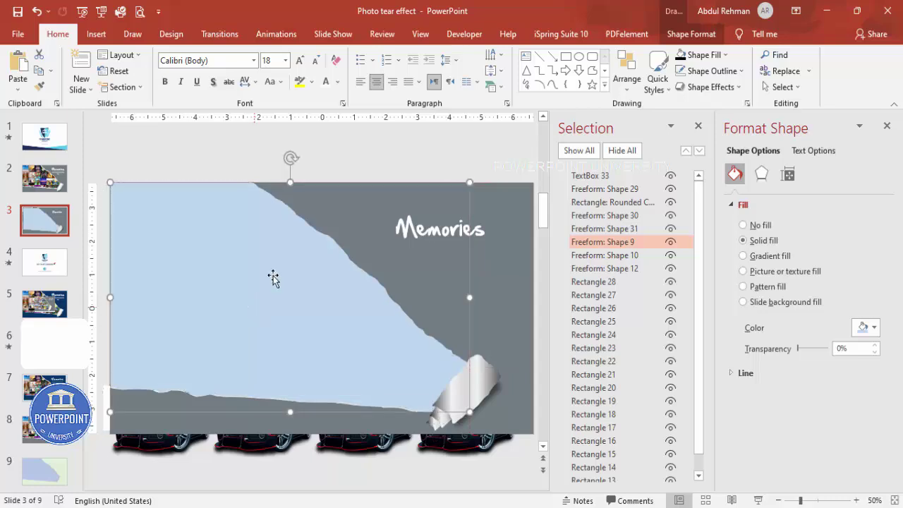
- Fill the torn overlay with the recent grey and close the Selection Pane
click(692, 56)
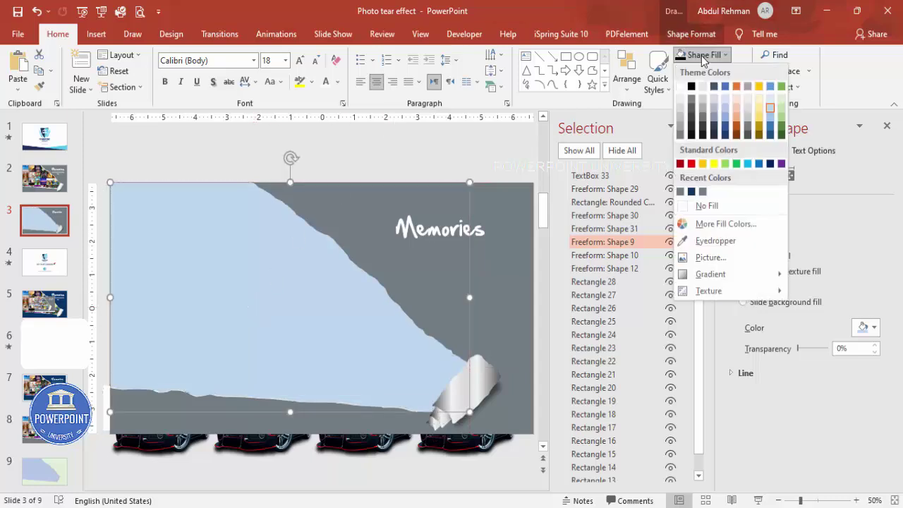
click(681, 192)
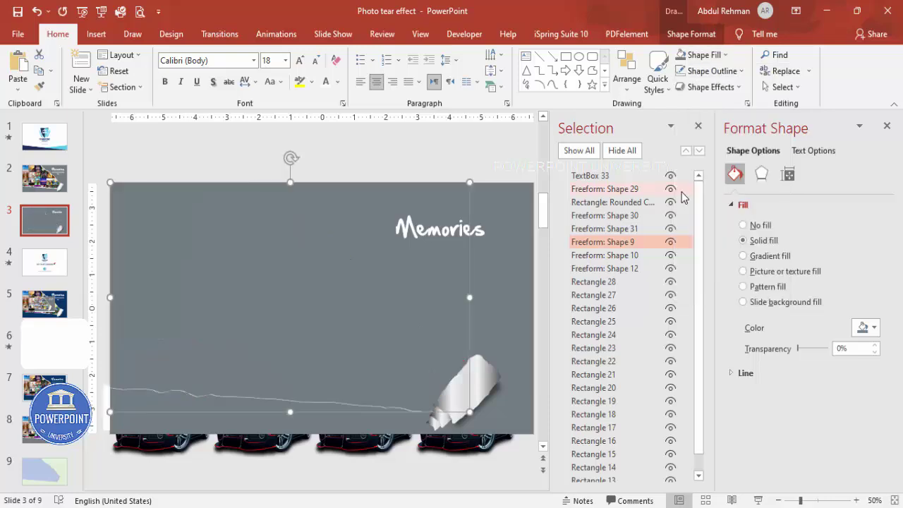
click(448, 169)
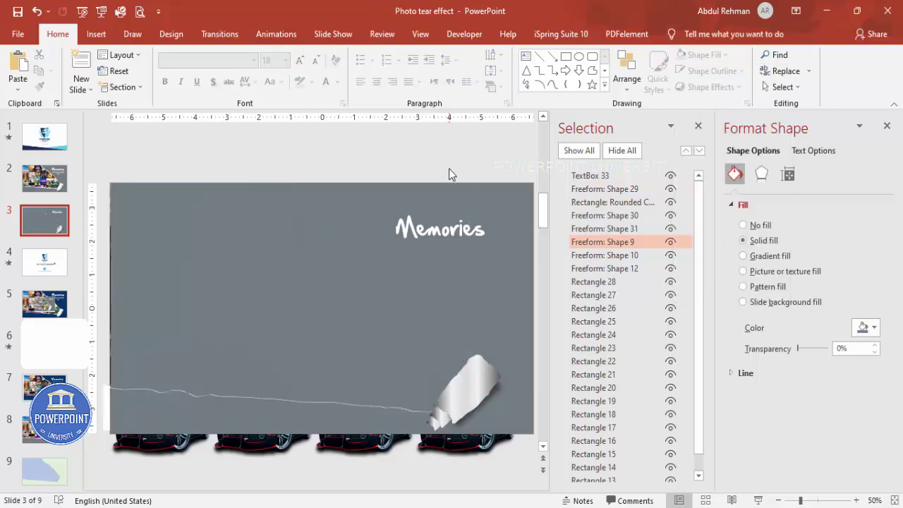
click(293, 312)
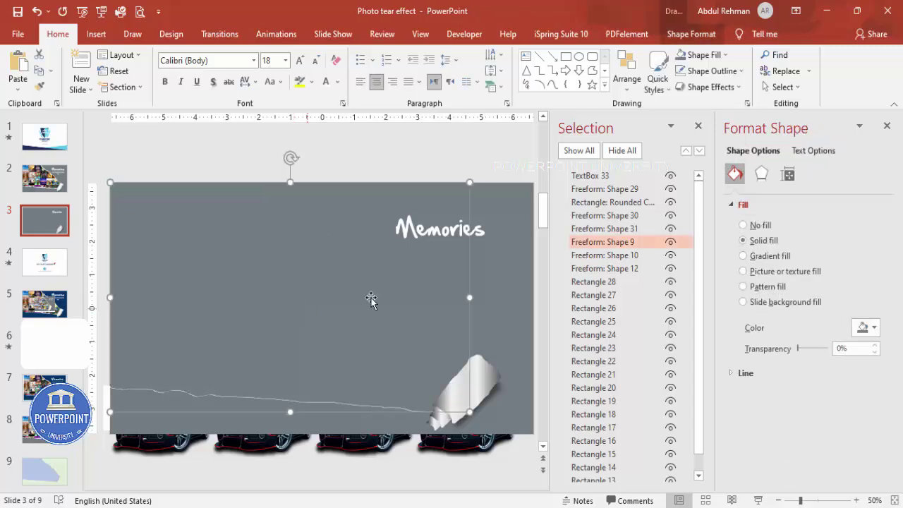
click(698, 127)
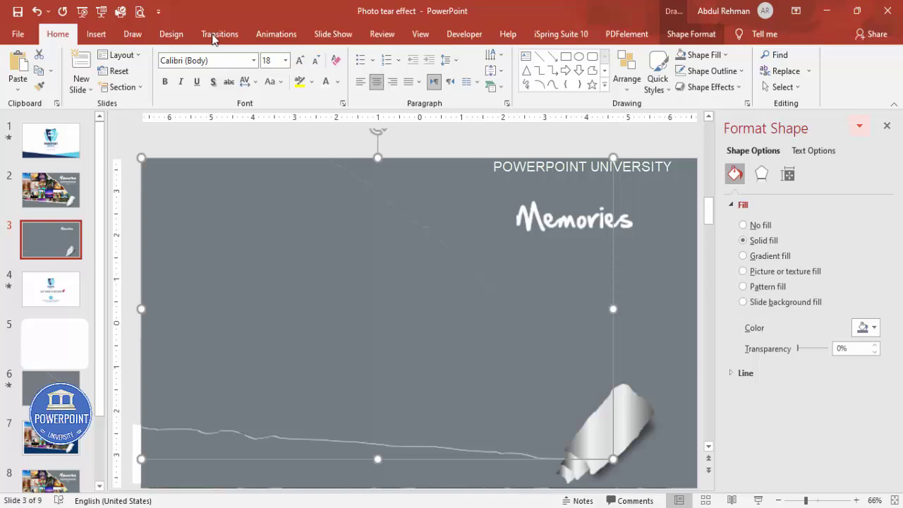
- Apply the Wipe entrance animation to the grey torn overlay
click(215, 35)
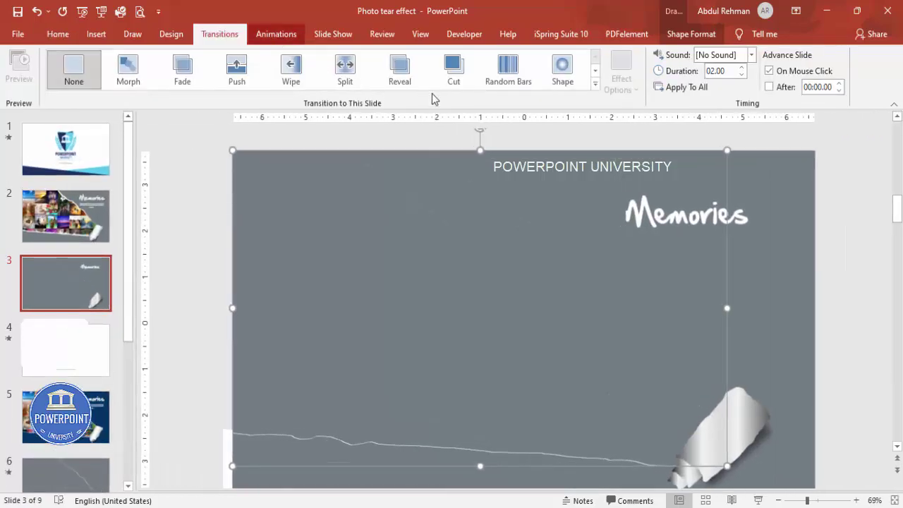
click(275, 36)
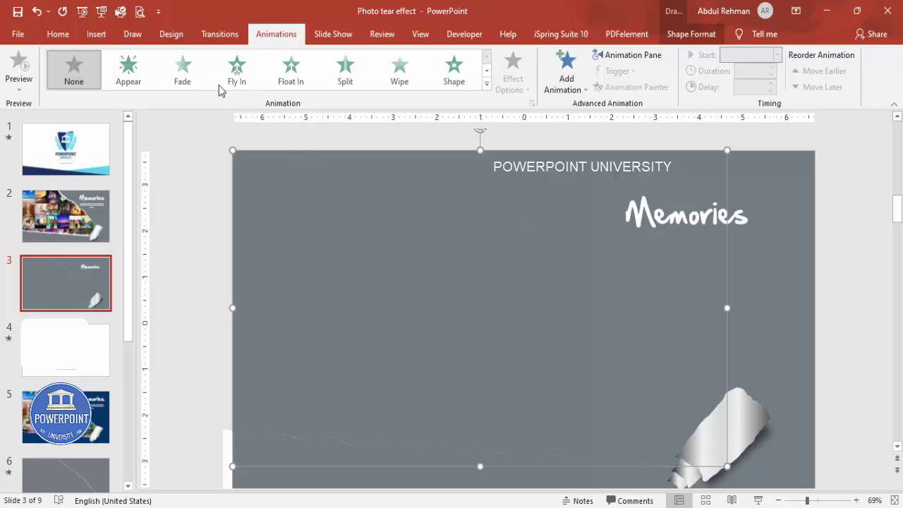
click(401, 82)
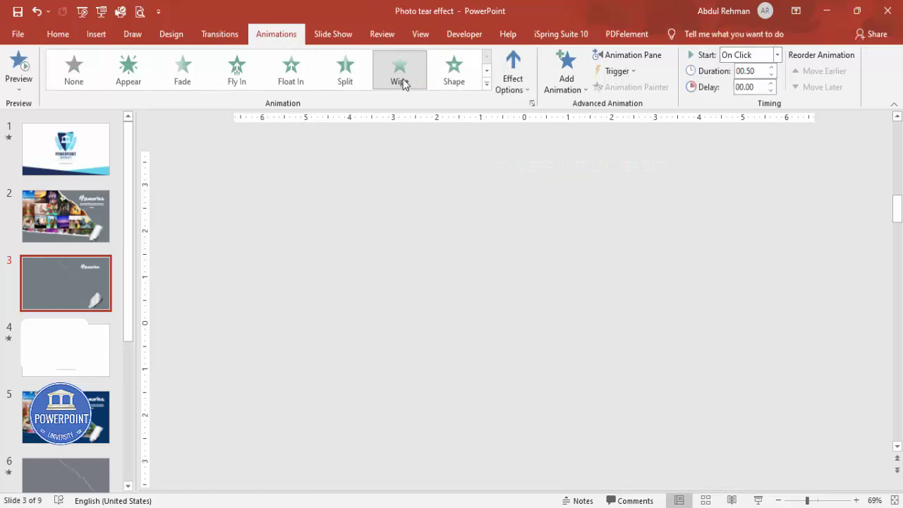